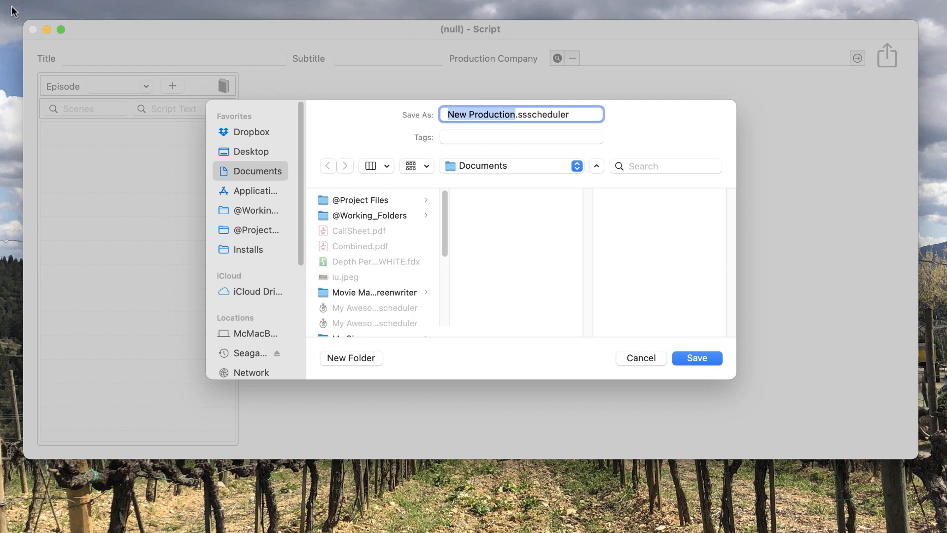
# - Save the new production as My TV Series.sscheduler and confirm the participant and project registration
pyautogui.write('My TV Seri')
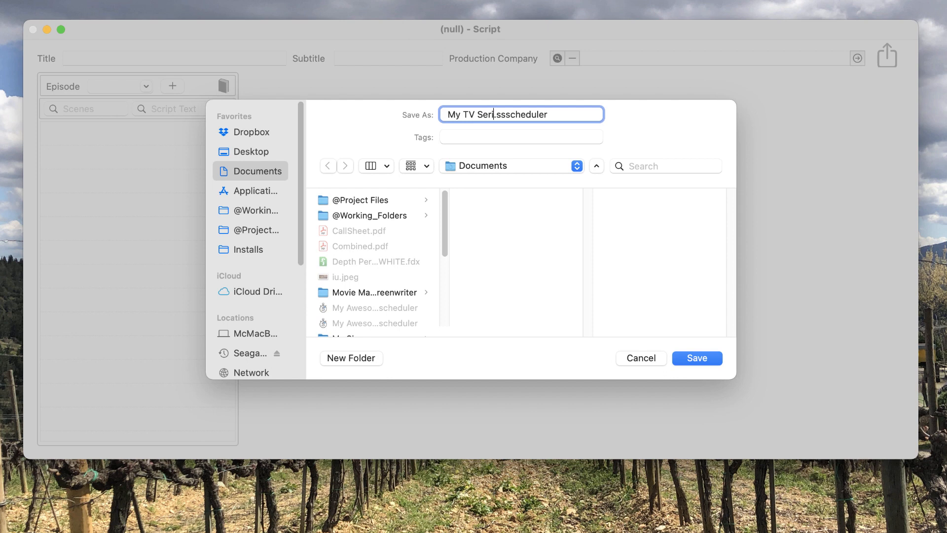
pyautogui.write('es')
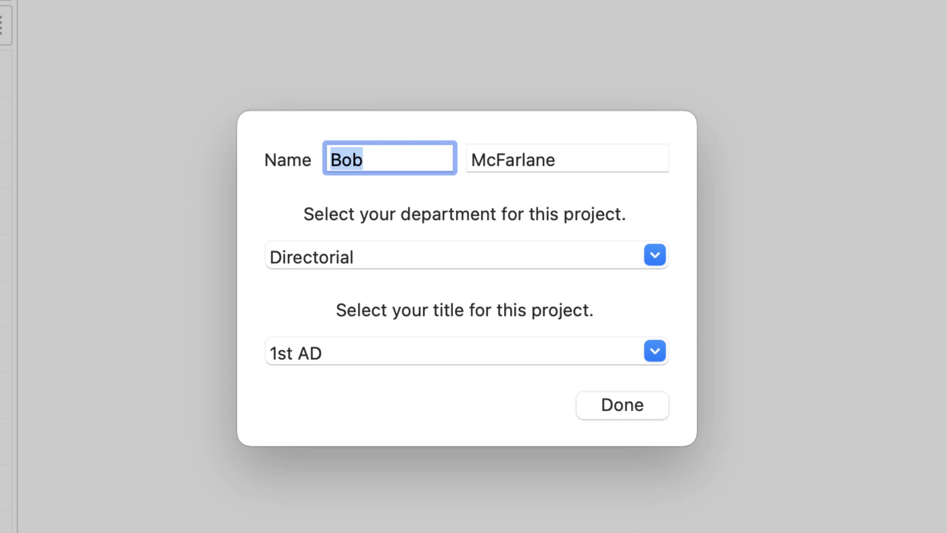
pyautogui.click(606, 408)
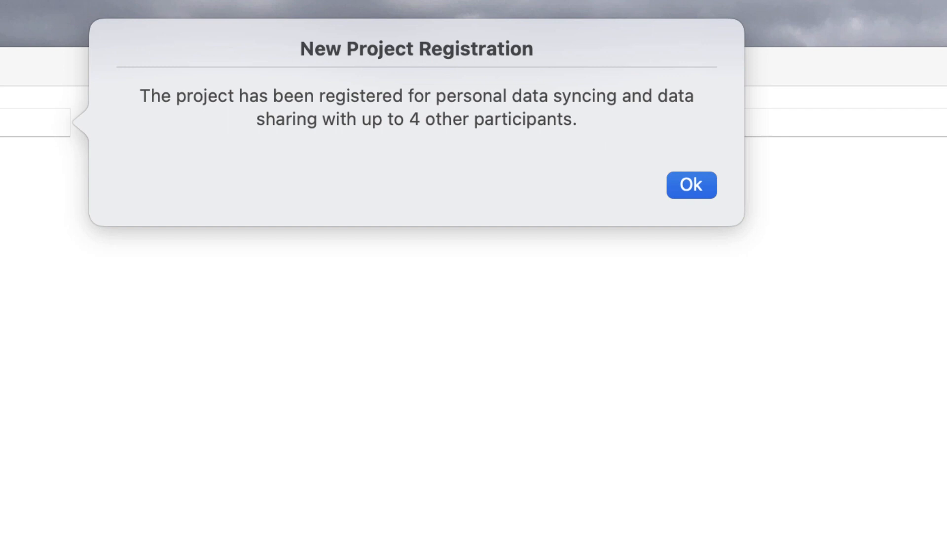
pyautogui.click(687, 194)
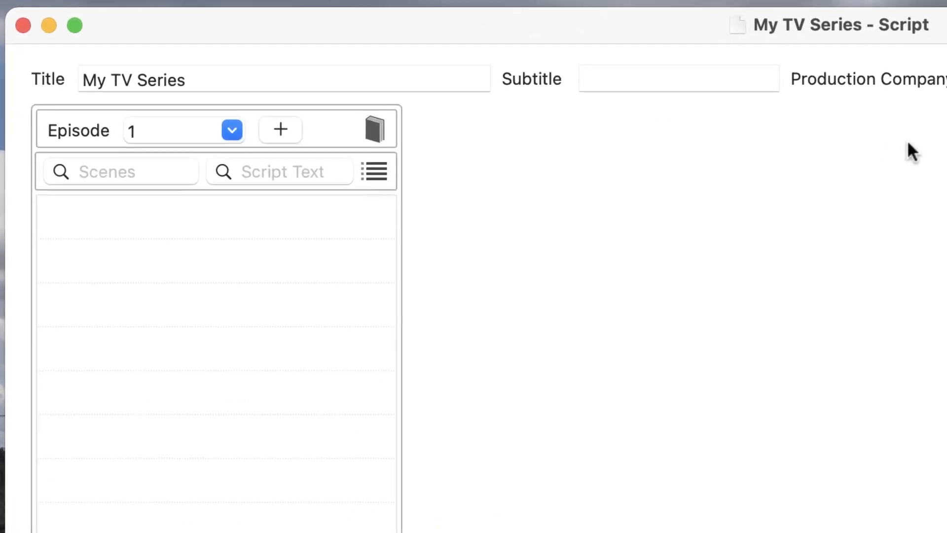
# - Change the episode number to 101 and confirm the change
pyautogui.click(187, 136)
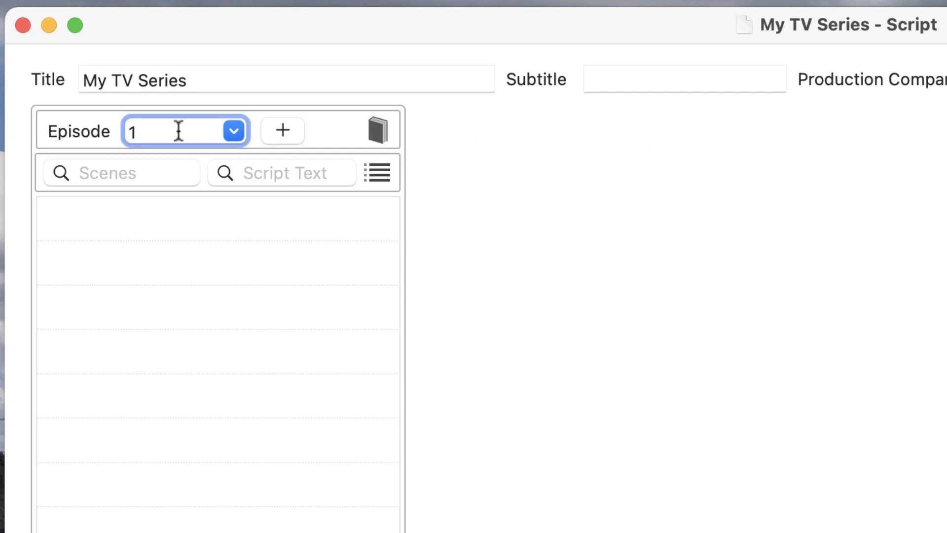
pyautogui.write('01')
pyautogui.press('Tab')
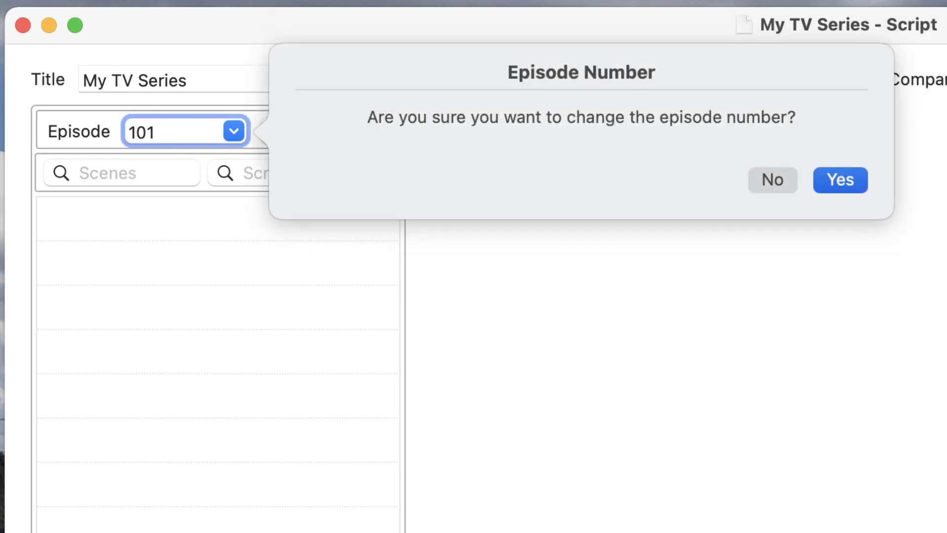
pyautogui.click(844, 180)
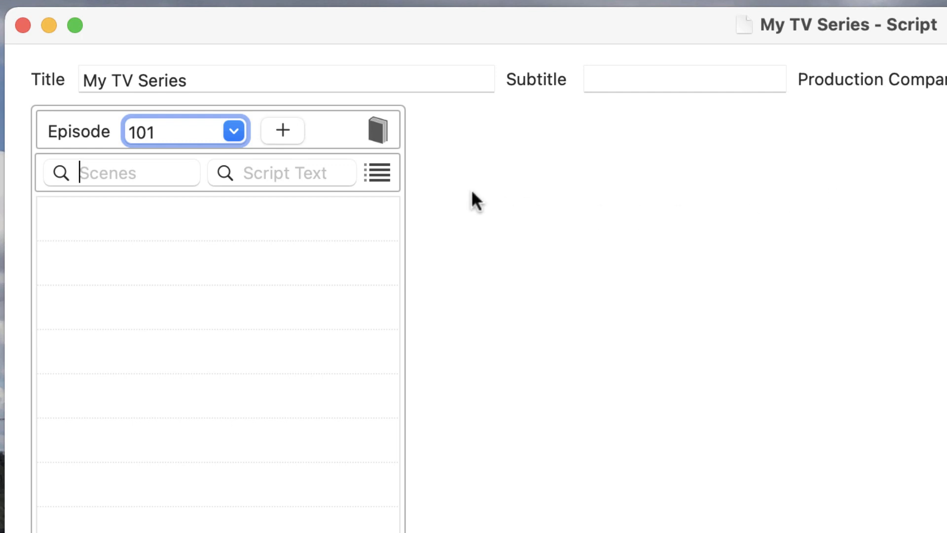
# - Add a script revision named WHITE with the script date 1/21/21
pyautogui.click(378, 129)
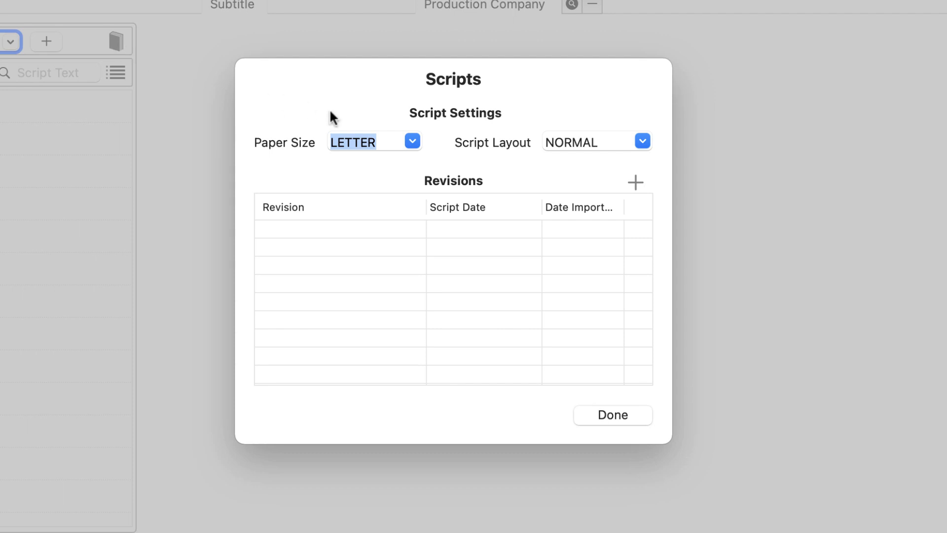
pyautogui.click(635, 182)
pyautogui.write('white')
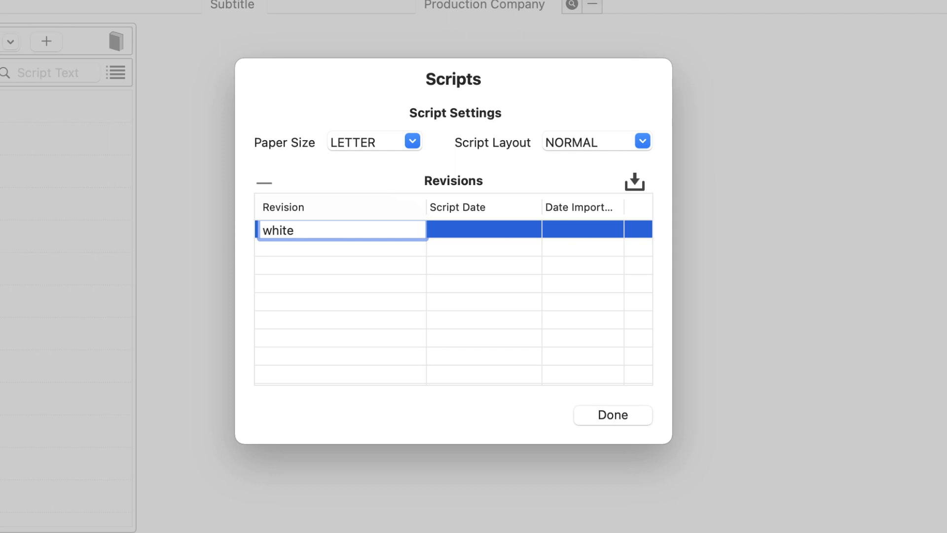
pyautogui.press('Tab')
pyautogui.write('1/2')
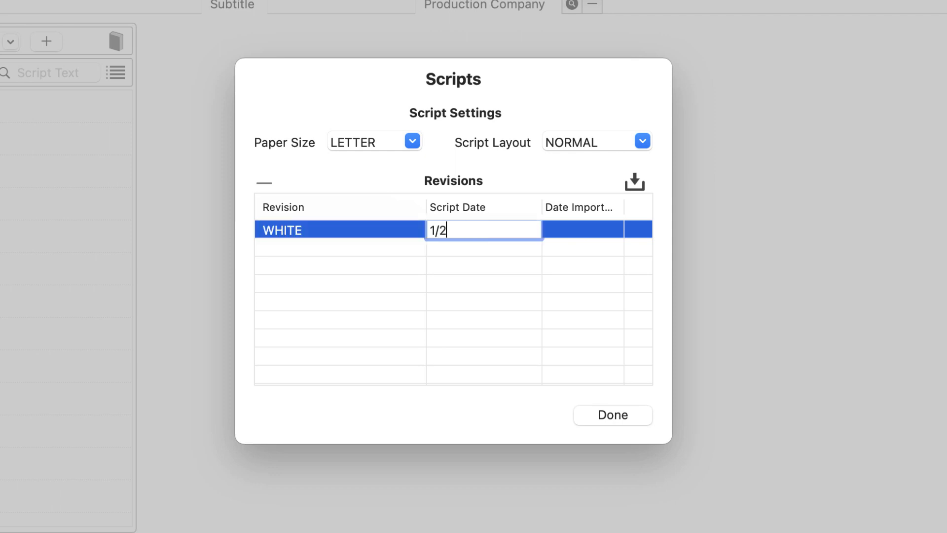
pyautogui.write('1/21')
pyautogui.press('Return')
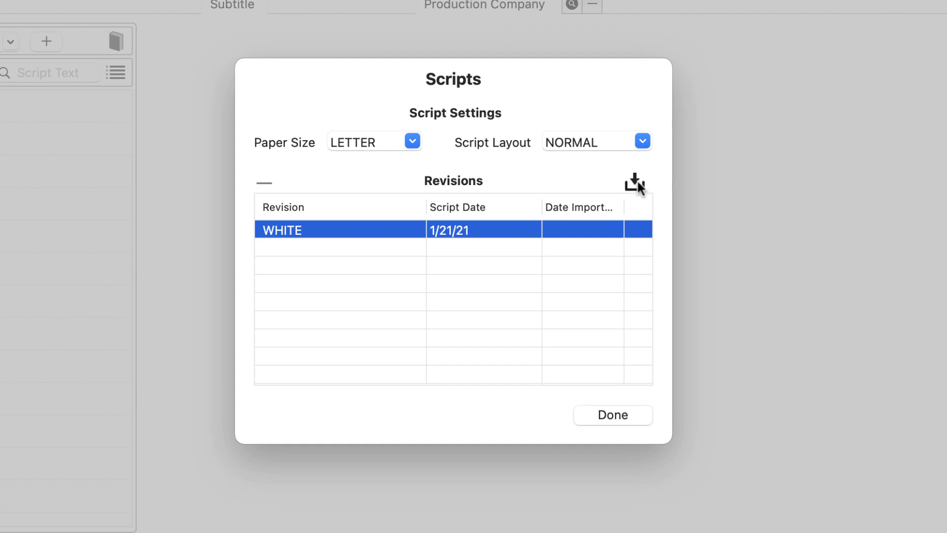
# - Import BLTC TV SERIES 101.fdx from the Desktop into the WHITE revision and proceed past the preview
pyautogui.click(638, 180)
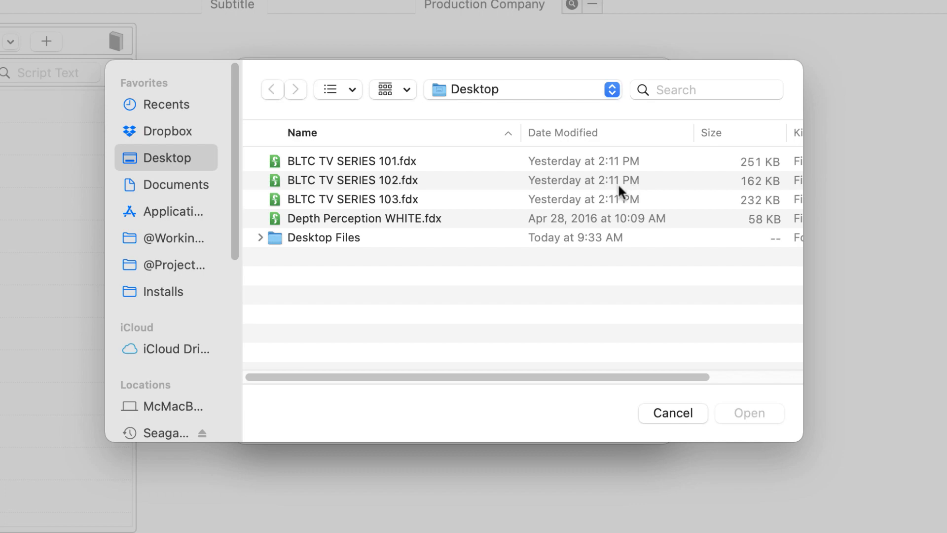
pyautogui.click(337, 167)
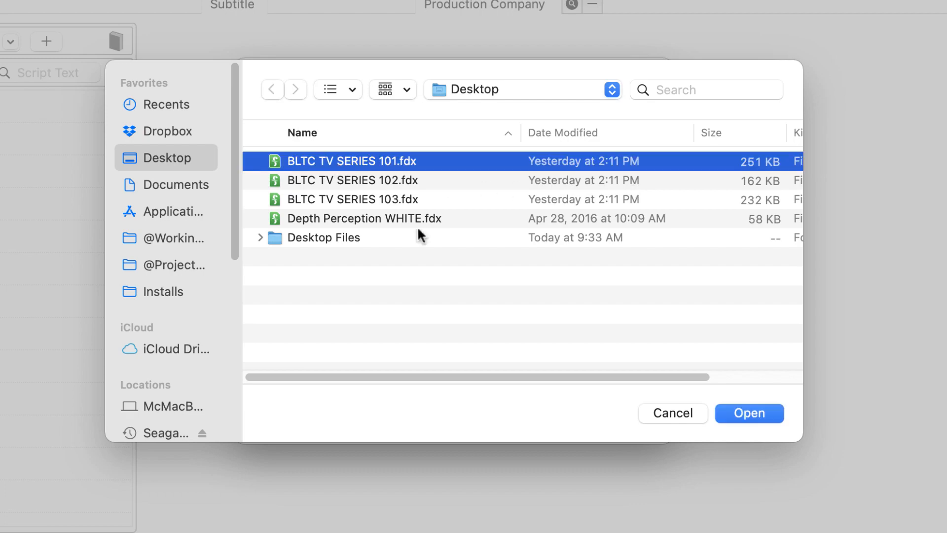
pyautogui.click(728, 405)
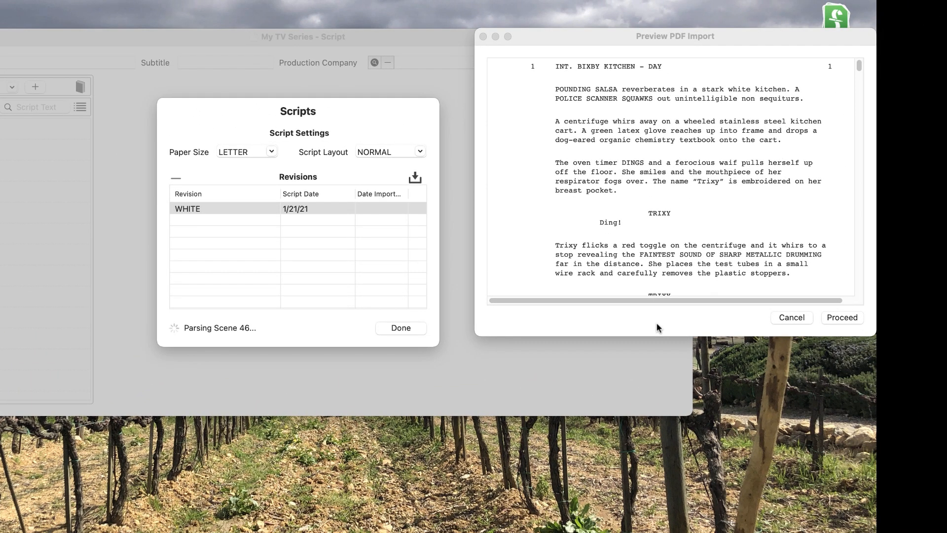
pyautogui.click(828, 317)
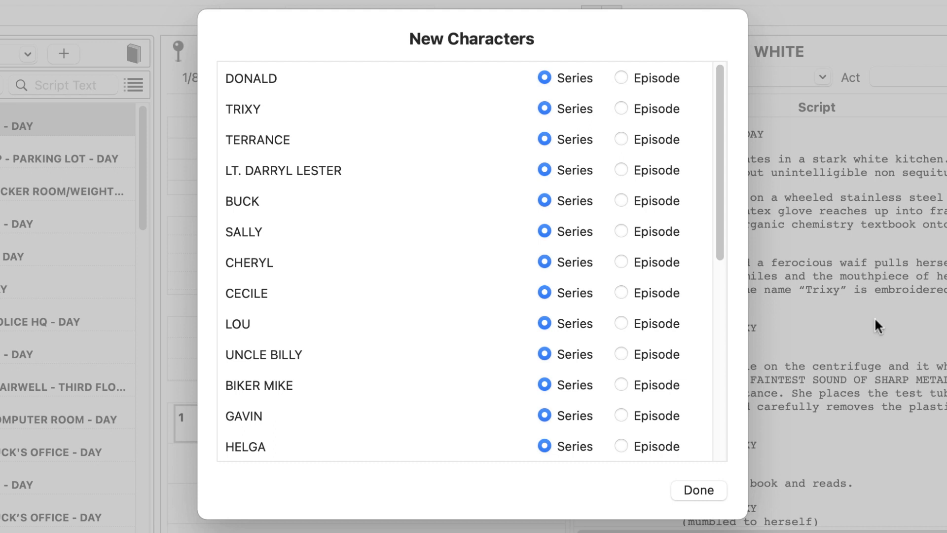
# - Set LESTER, EILEEN, THE CROWD and CECILE AND LESTER as episode characters and finish the new characters list
pyautogui.scroll(-10, 634, 308)
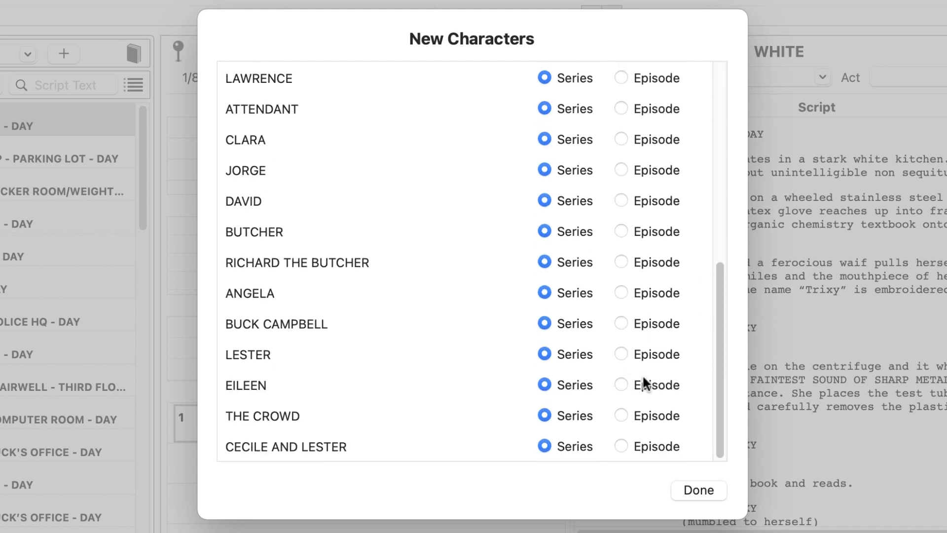
pyautogui.click(621, 353)
pyautogui.click(621, 385)
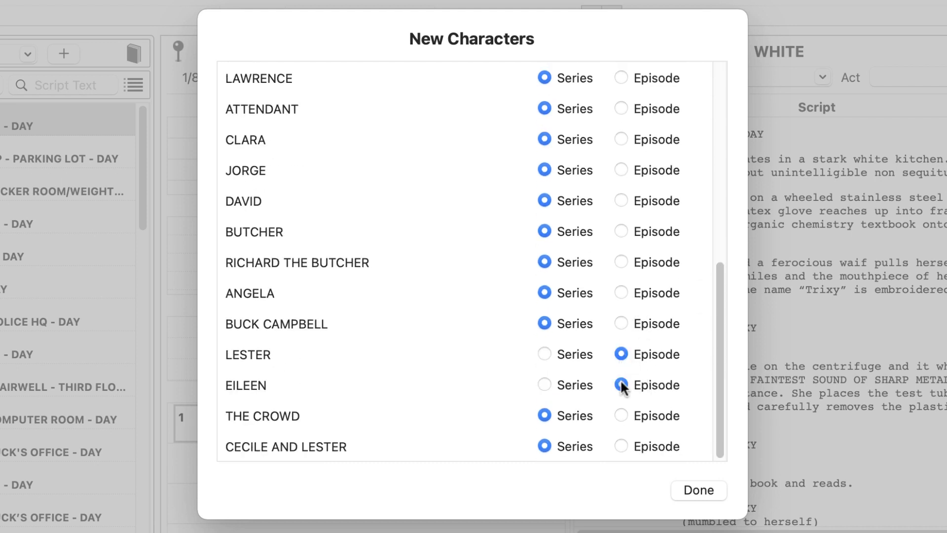
pyautogui.click(621, 415)
pyautogui.click(623, 443)
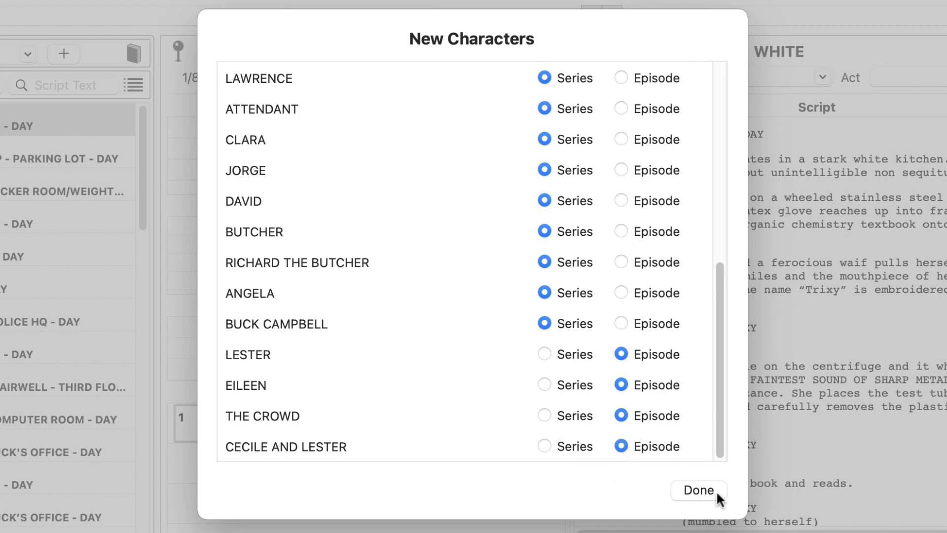
pyautogui.click(698, 490)
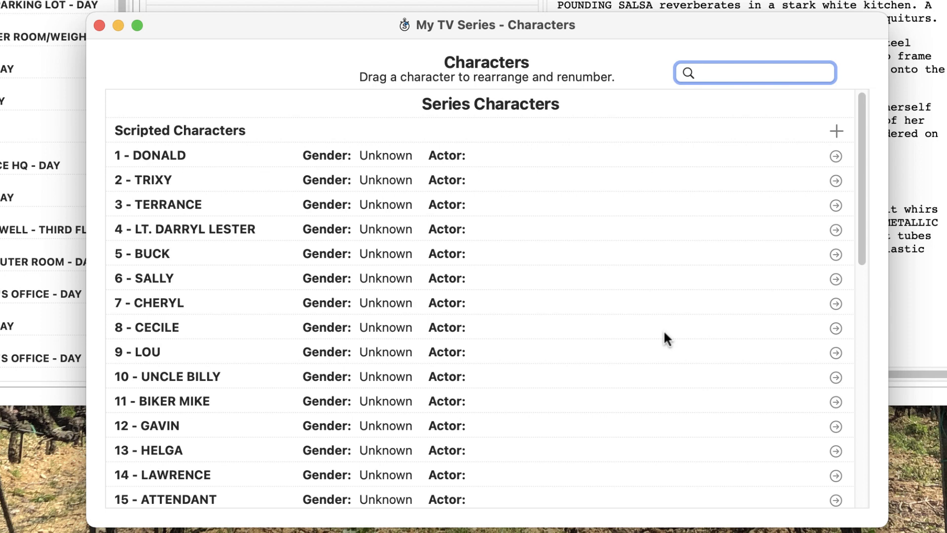
# - Add a Stunts series character named NUMBER 1 STUNT DBL
pyautogui.scroll(-5, 778, 228)
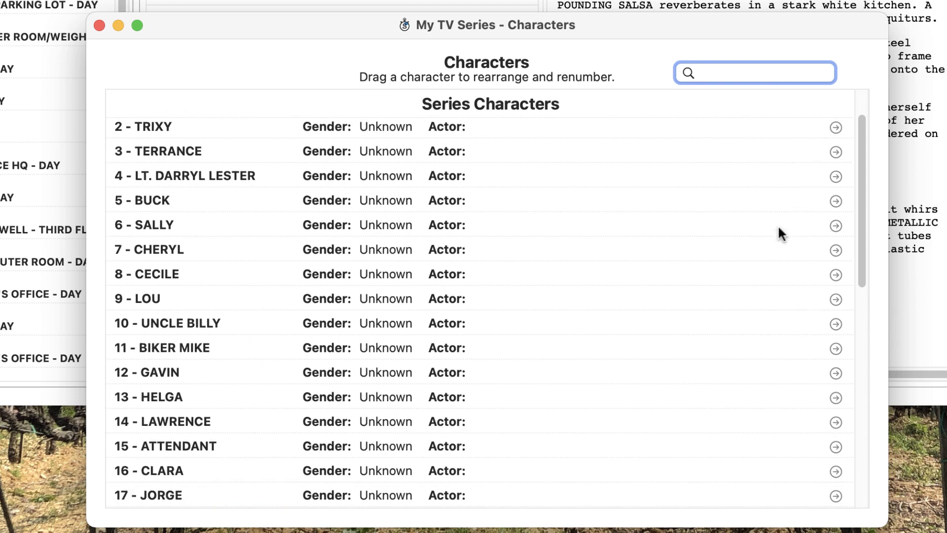
pyautogui.scroll(-8, 778, 228)
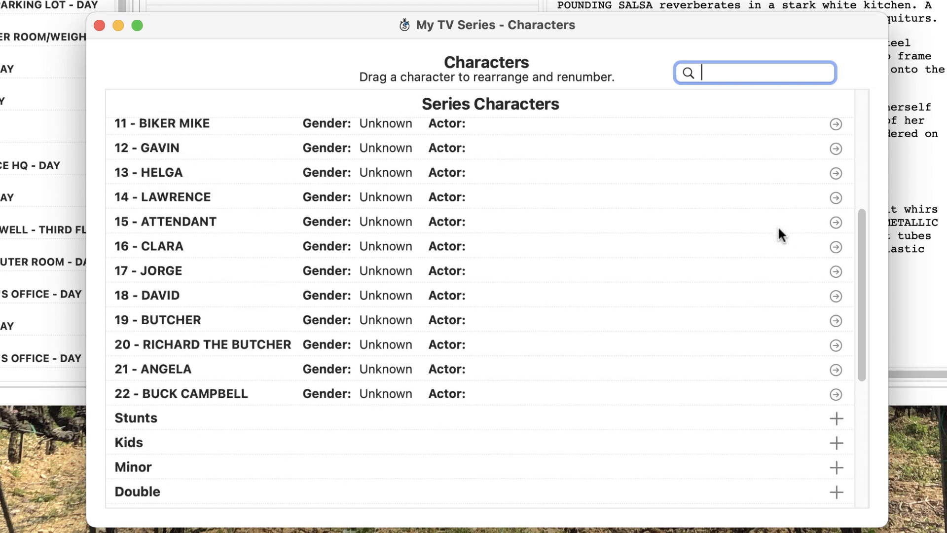
pyautogui.scroll(-9, 778, 228)
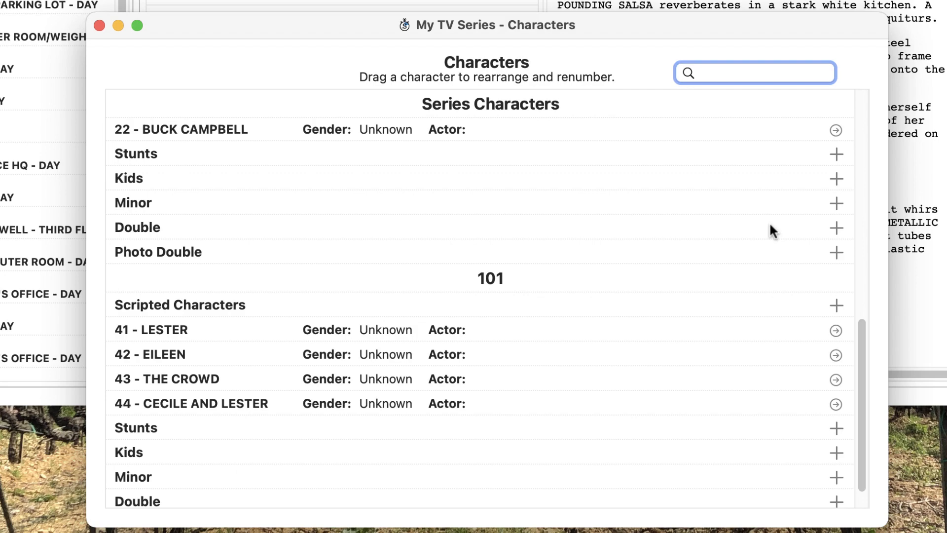
pyautogui.click(835, 153)
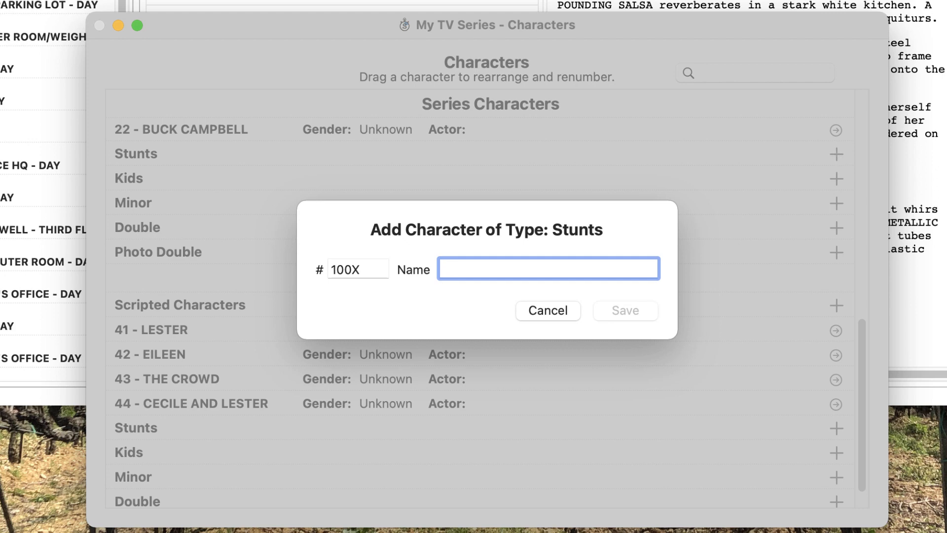
pyautogui.write('NUMBER 1 STU')
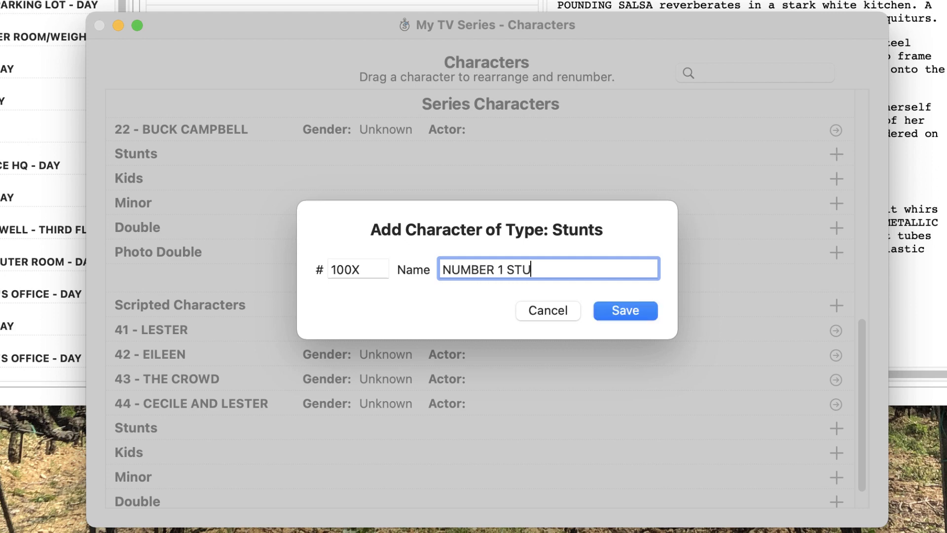
pyautogui.write('NT DBL')
pyautogui.click(651, 310)
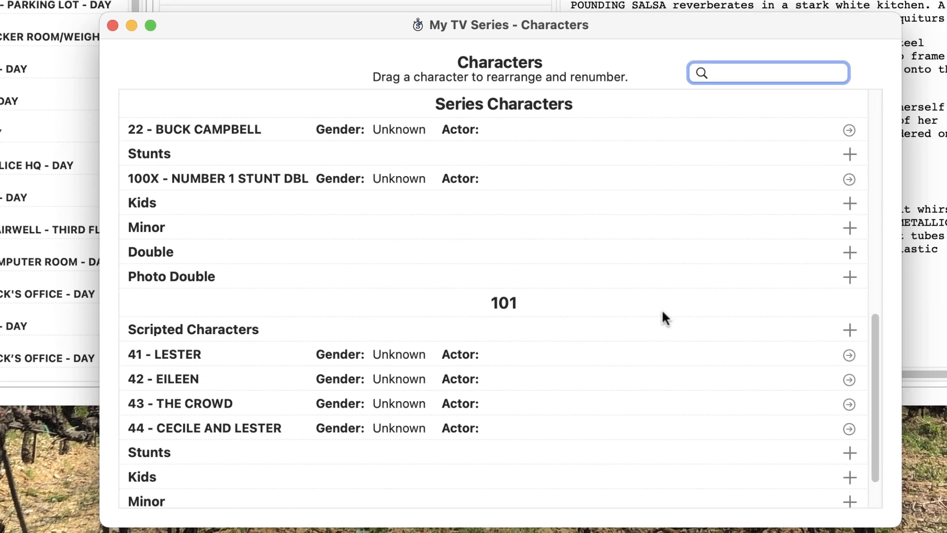
# - Move TRIXY to the top of the scripted series characters and accept the renumbering
pyautogui.scroll(15, 662, 309)
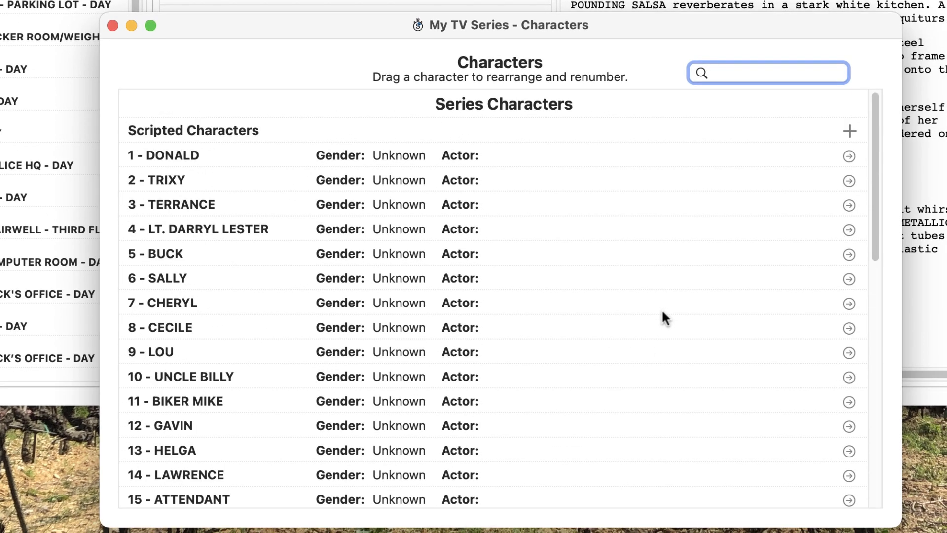
pyautogui.moveTo(243, 176); pyautogui.dragTo(259, 145)
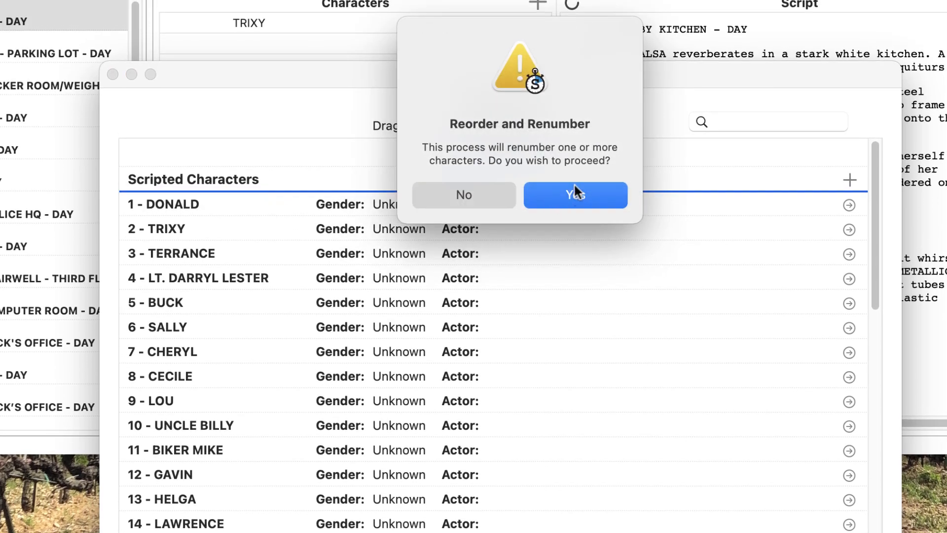
pyautogui.click(576, 188)
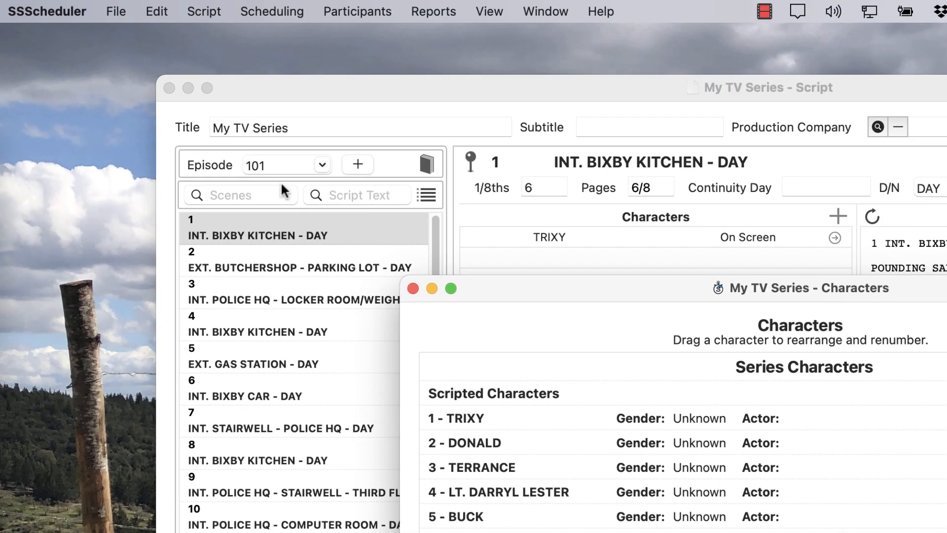
# - Lock the character numbers
pyautogui.click(201, 14)
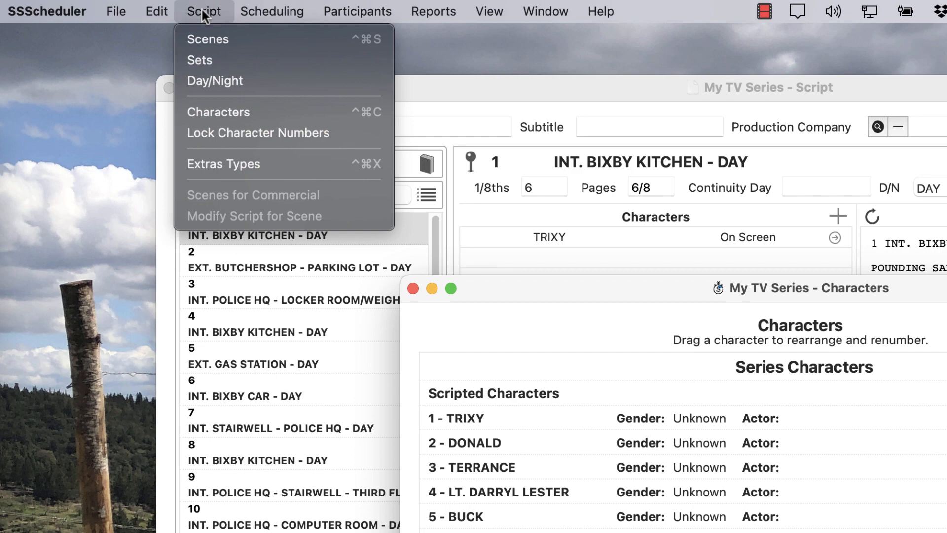
pyautogui.click(222, 132)
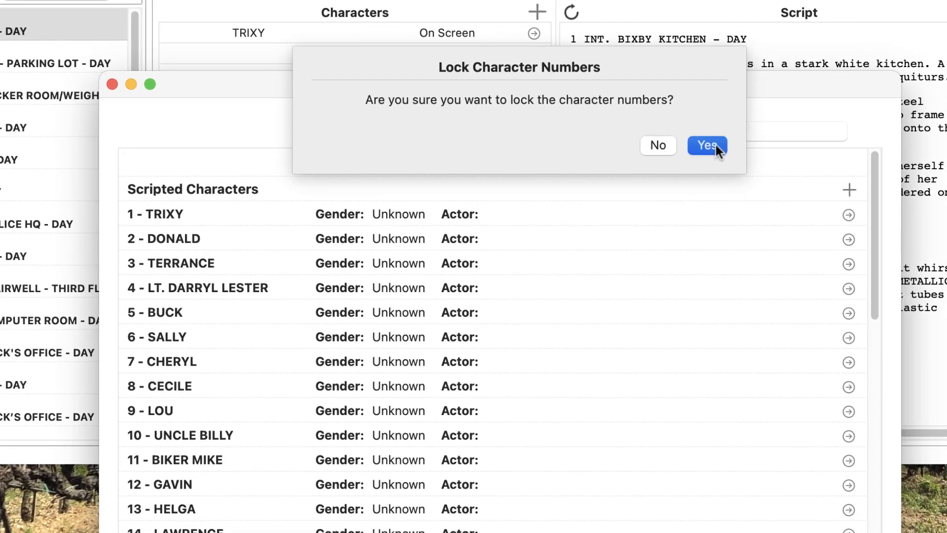
pyautogui.click(707, 145)
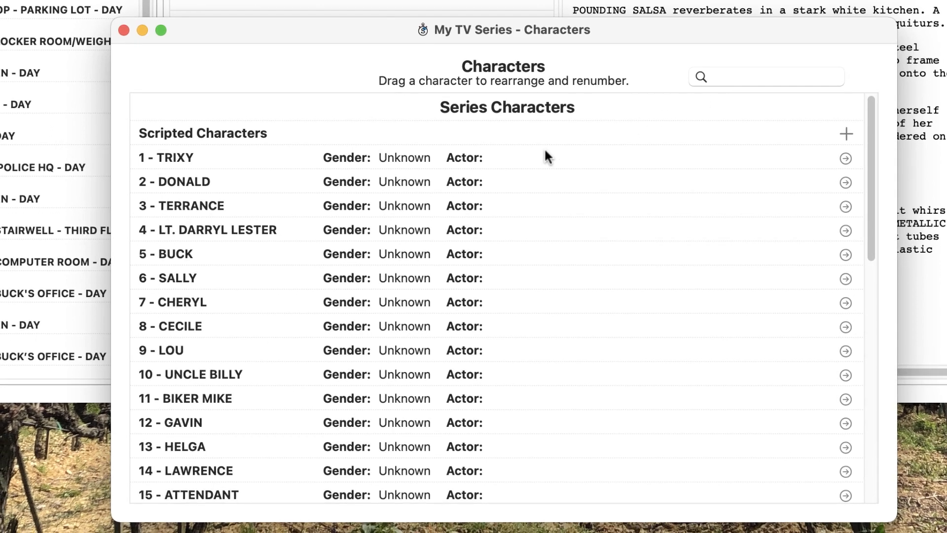
# - Open TRIXY's character details and step through the following characters' records
pyautogui.click(277, 212)
pyautogui.click(258, 151)
pyautogui.click(230, 237)
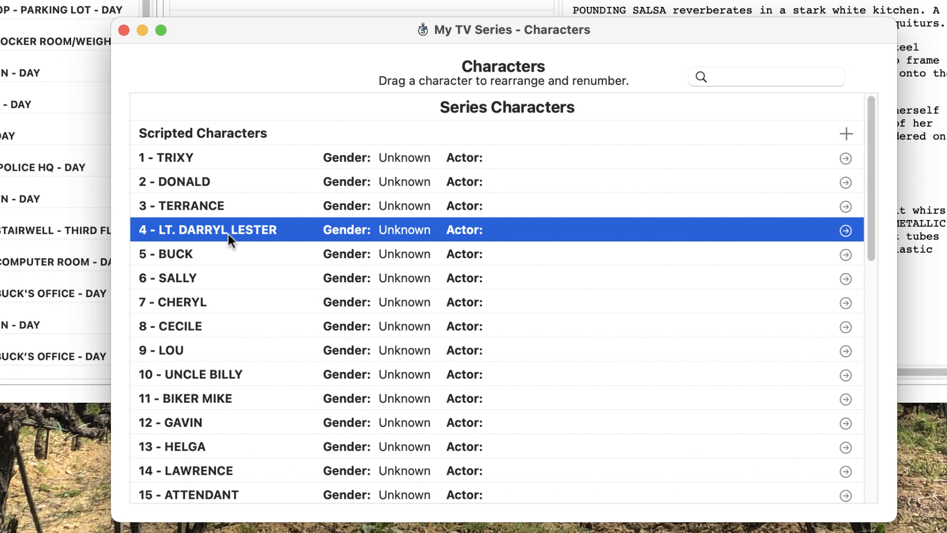
pyautogui.doubleClick(232, 157)
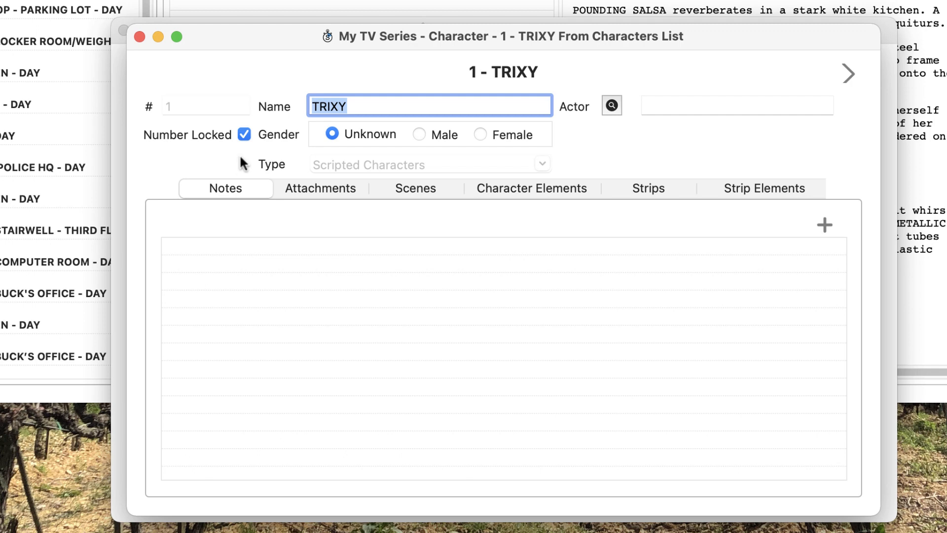
pyautogui.click(842, 73)
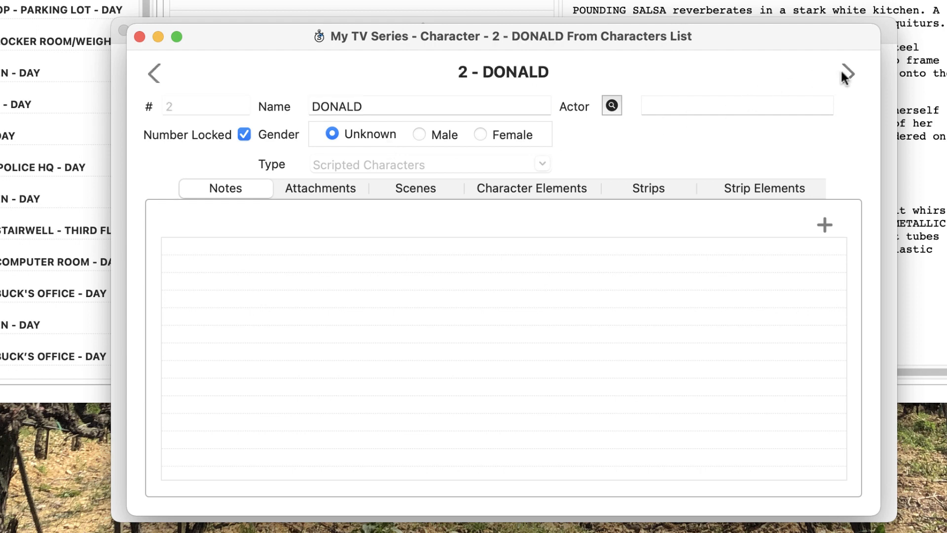
pyautogui.click(843, 72)
pyautogui.click(842, 72)
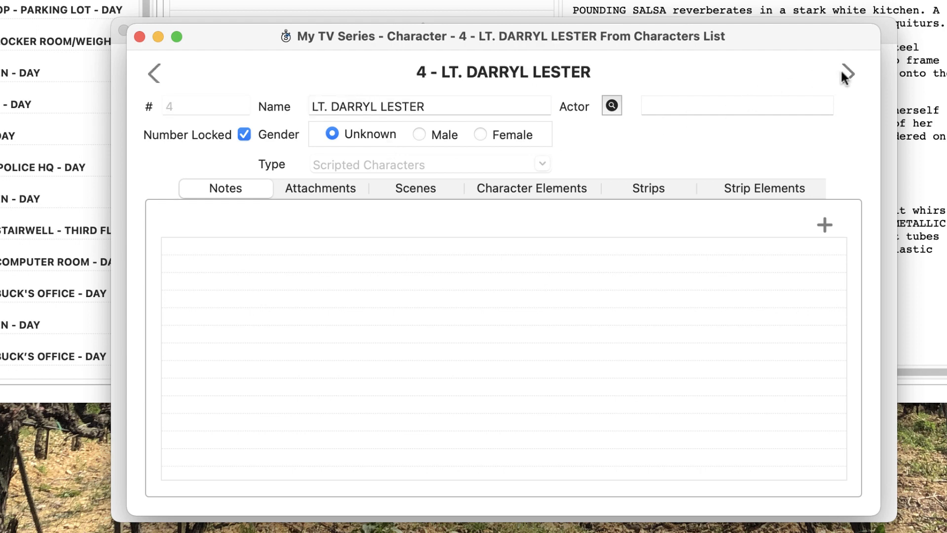
# - Step back through the character records to TRIXY, then close the character and Characters windows
pyautogui.click(154, 73)
pyautogui.click(153, 73)
pyautogui.click(154, 73)
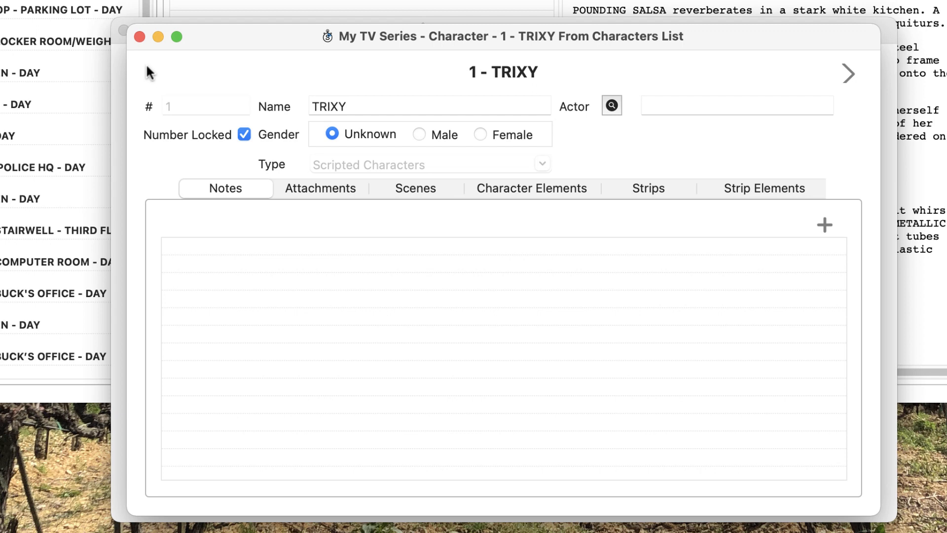
pyautogui.click(140, 37)
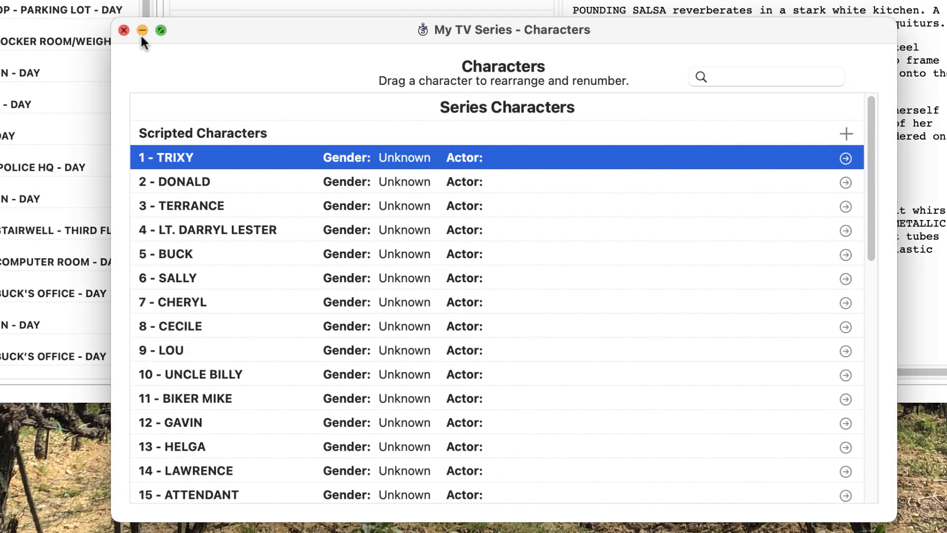
pyautogui.click(123, 30)
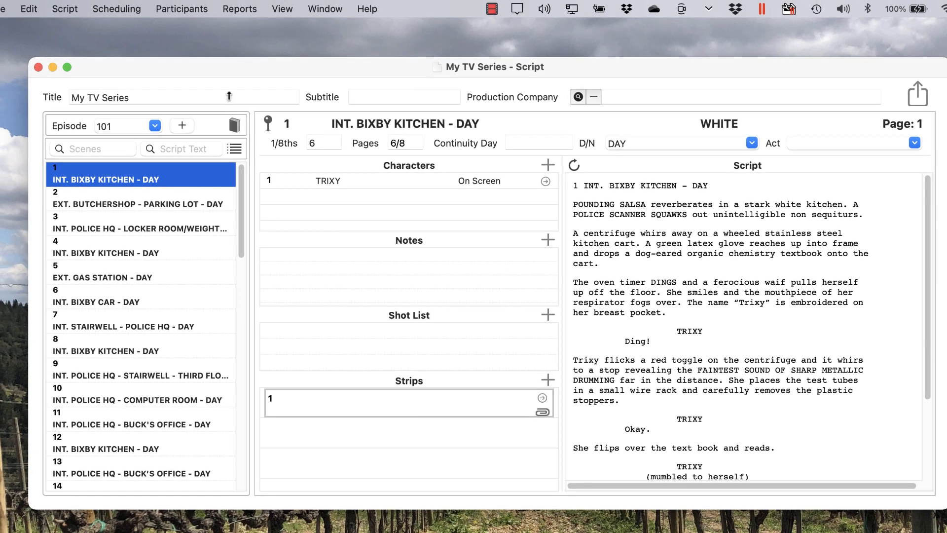
# - Create a new production unit named EP 2, 4, 6 and close the Units window
pyautogui.click(182, 11)
pyautogui.click(194, 88)
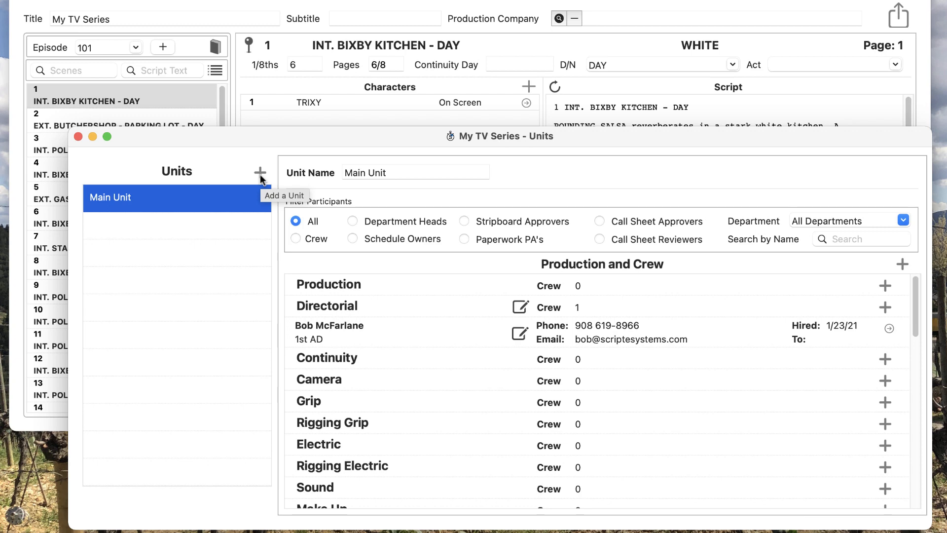
pyautogui.click(260, 174)
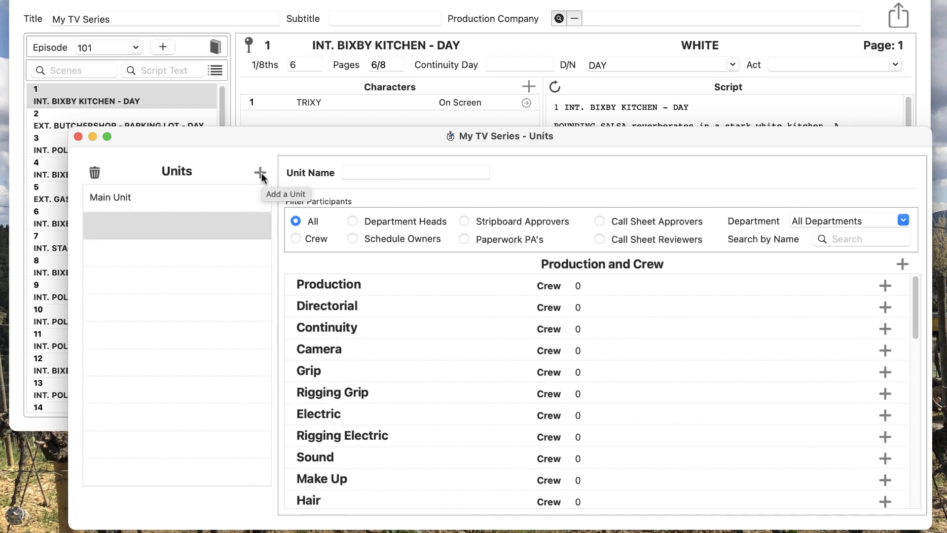
pyautogui.write('EP 2')
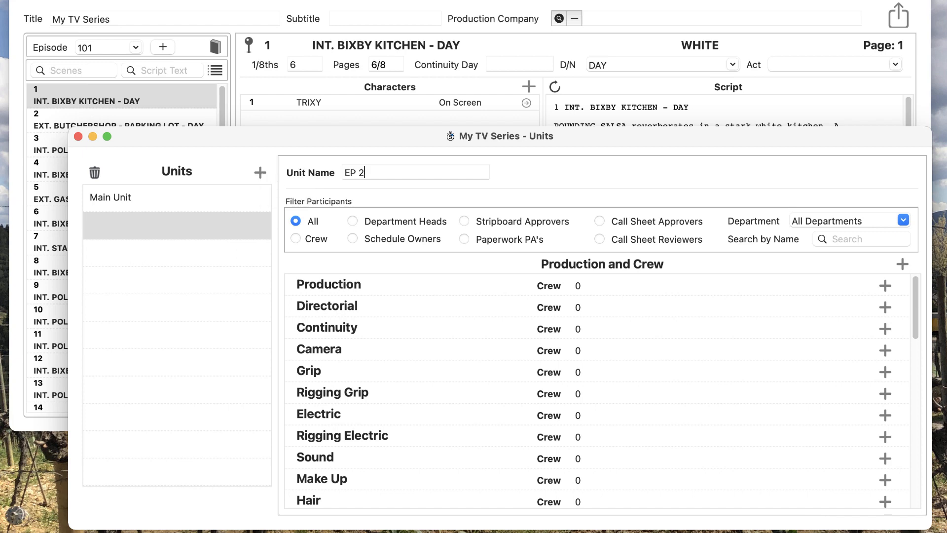
pyautogui.write(', 4, 6')
pyautogui.press('Tab')
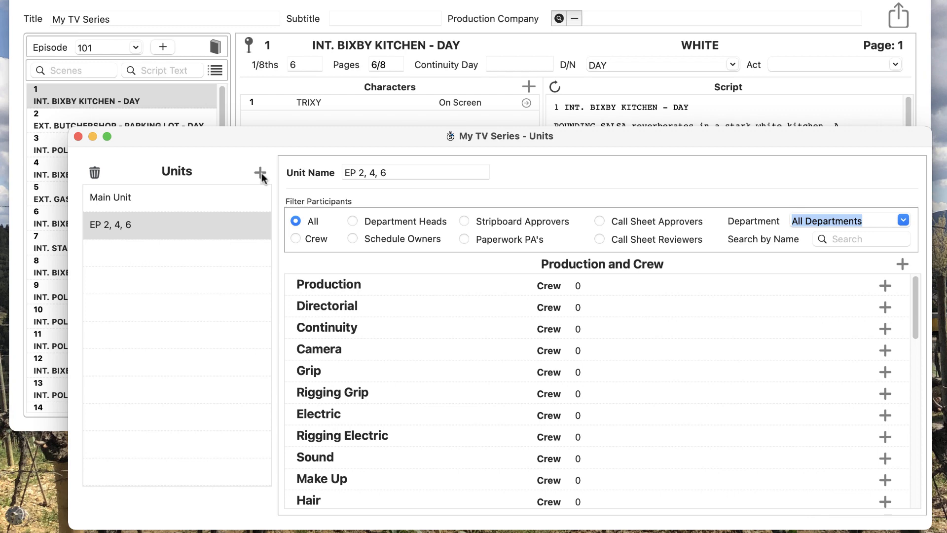
pyautogui.click(78, 136)
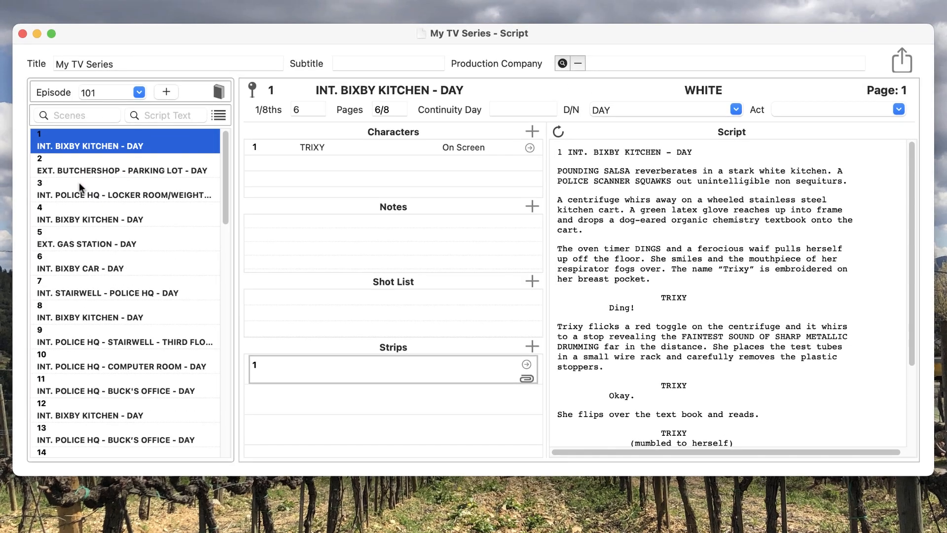
# - Add episode 102 assigned to the EP 2, 4, 6 unit
pyautogui.click(166, 92)
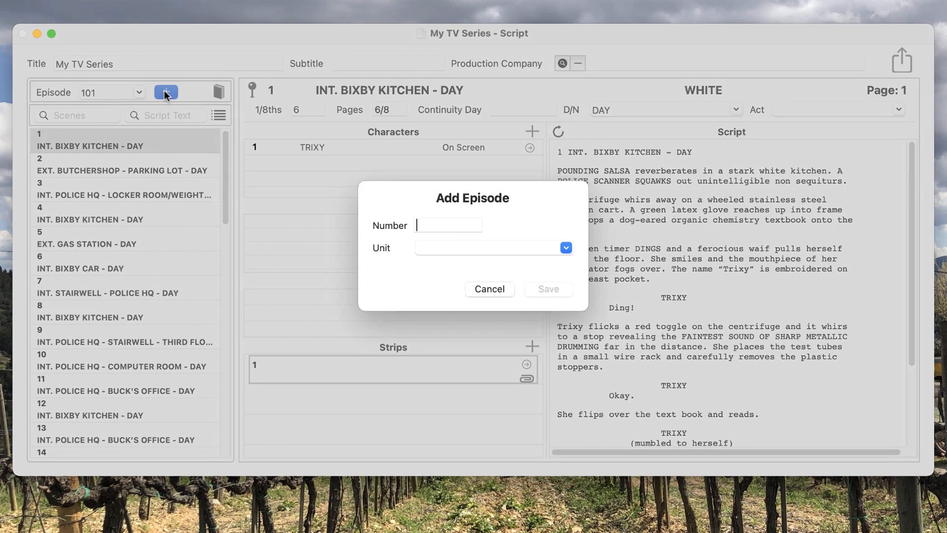
pyautogui.write('102')
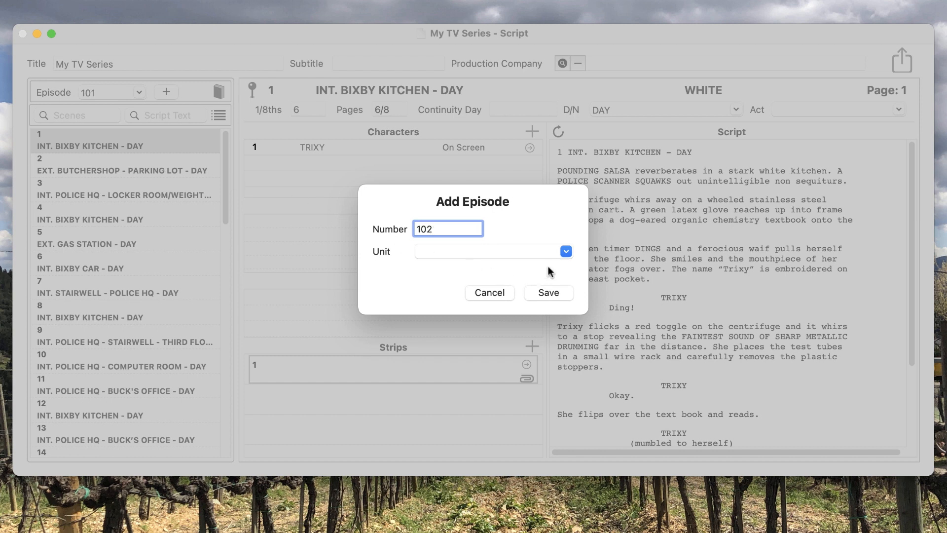
pyautogui.click(565, 252)
pyautogui.click(566, 253)
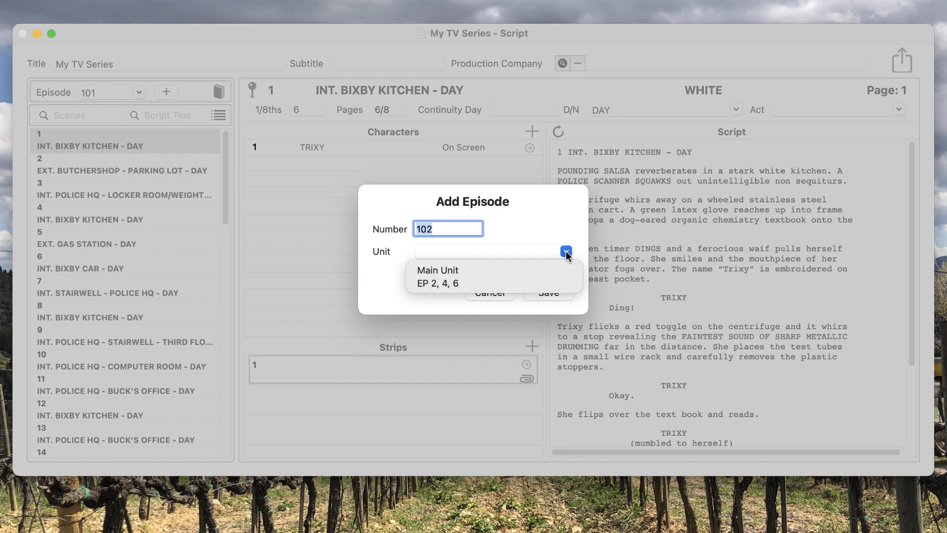
pyautogui.click(457, 286)
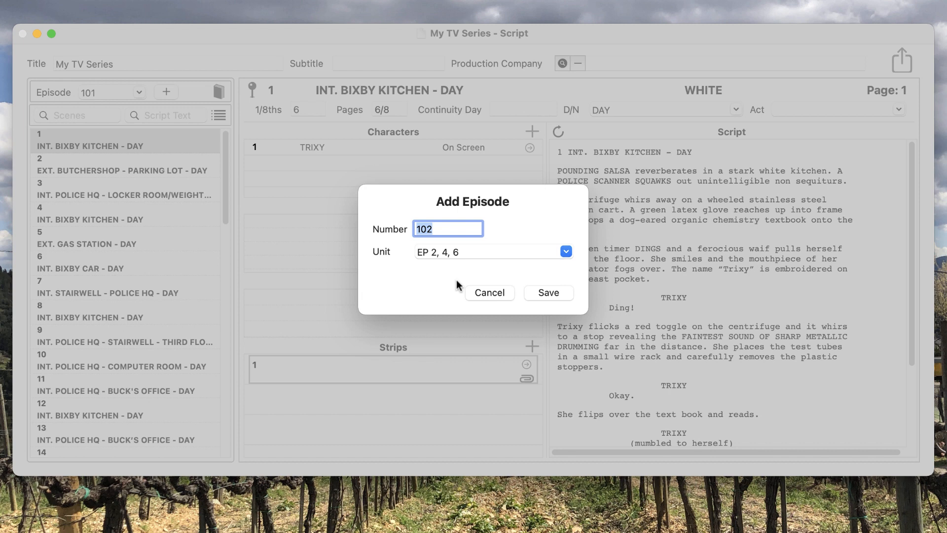
pyautogui.click(549, 293)
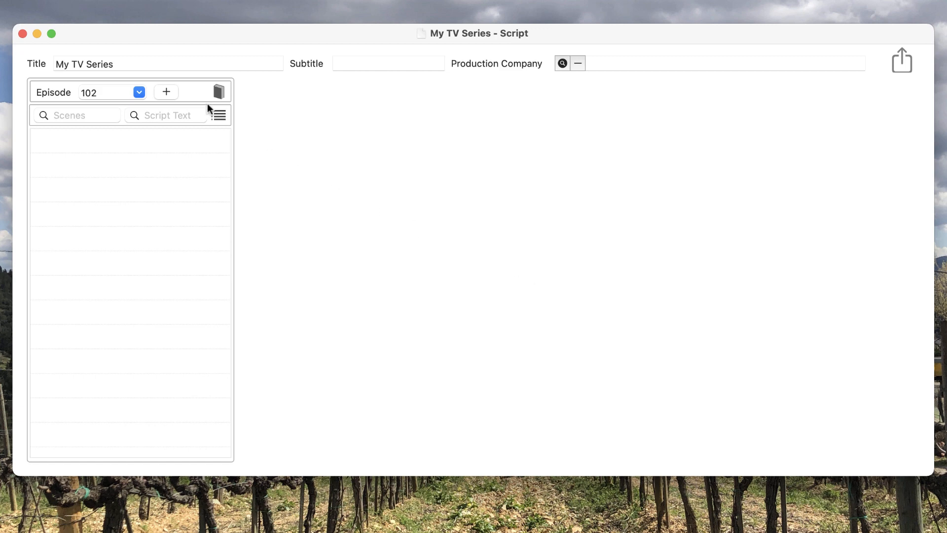
# - Add a WHITE script revision dated 1/21/21 for episode 102
pyautogui.click(222, 95)
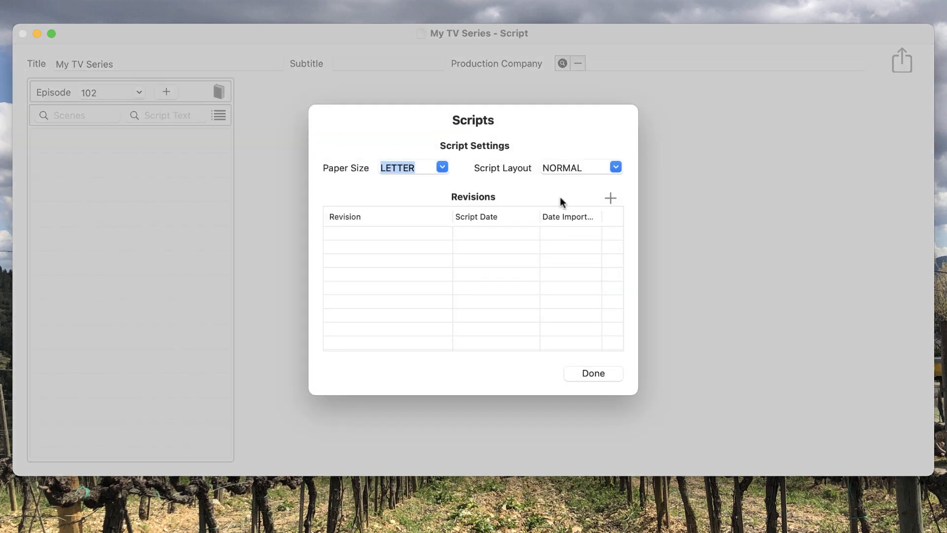
pyautogui.click(610, 197)
pyautogui.write('white')
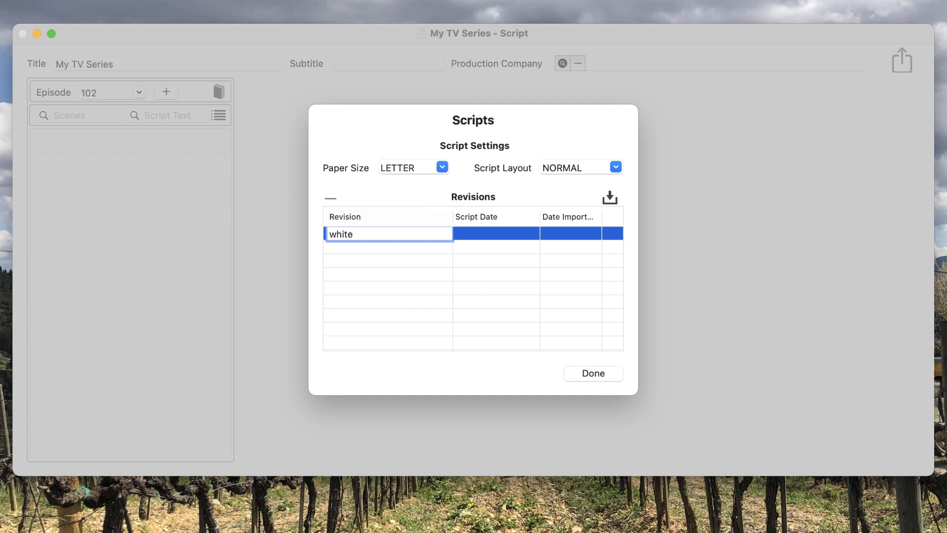
pyautogui.press('Tab')
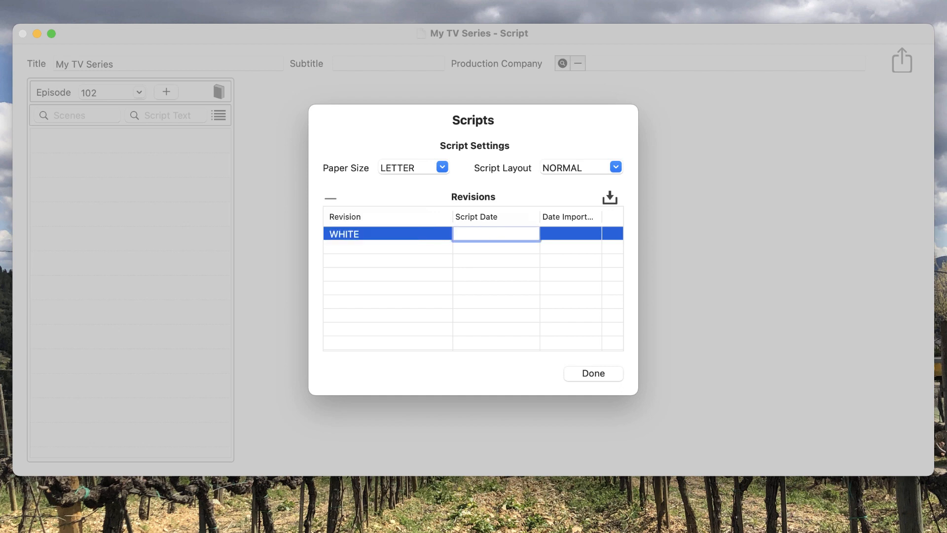
pyautogui.write('1/21/21')
pyautogui.press('Return')
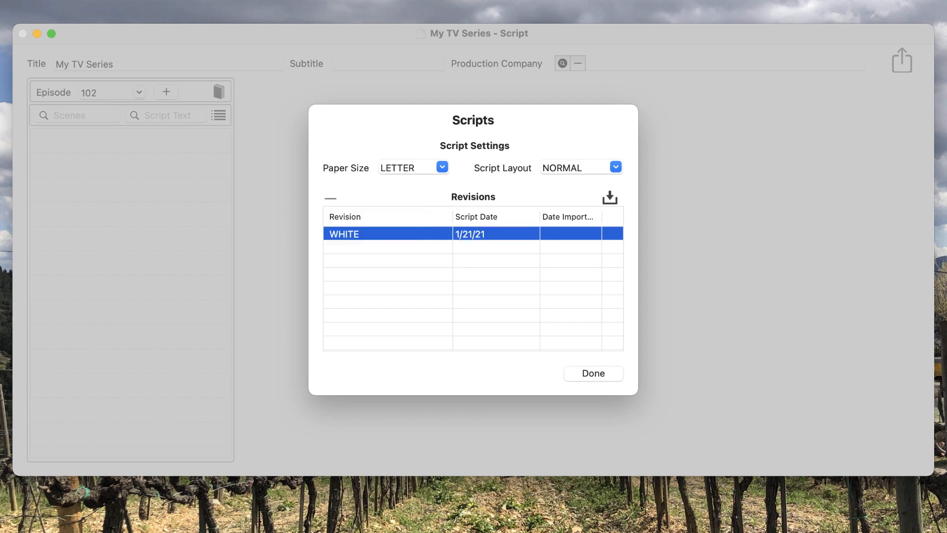
# - Import BLTC TV SERIES 102.fdx into the WHITE revision, keeping the new characters as episode characters
pyautogui.click(610, 198)
pyautogui.click(443, 196)
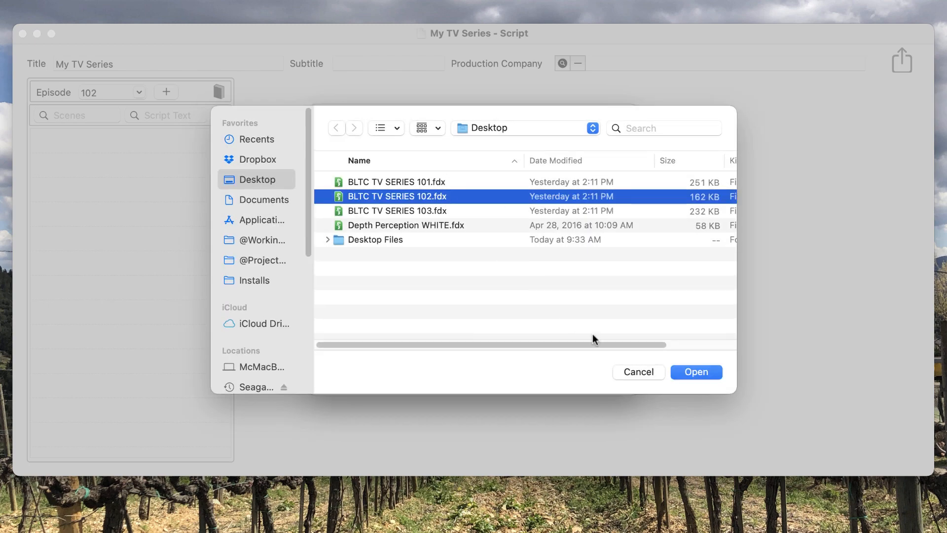
pyautogui.click(683, 371)
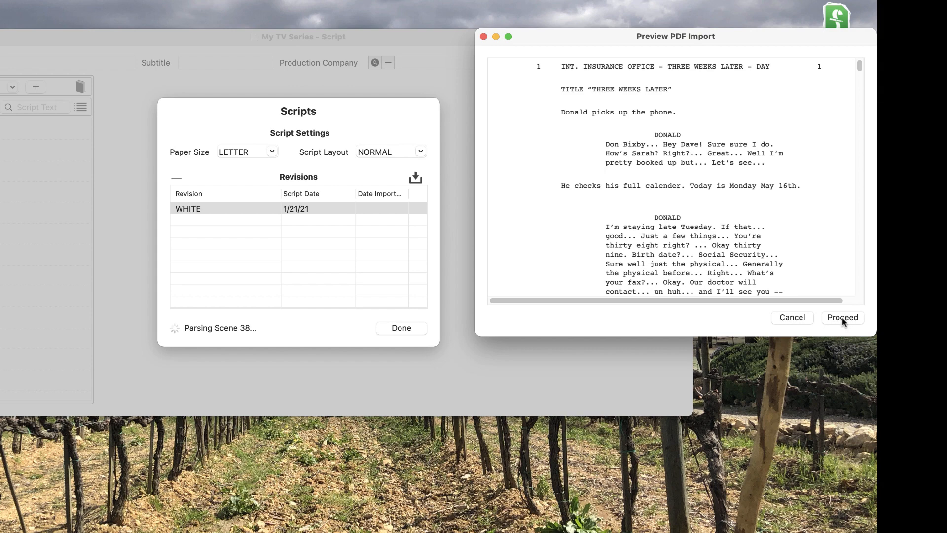
pyautogui.click(843, 318)
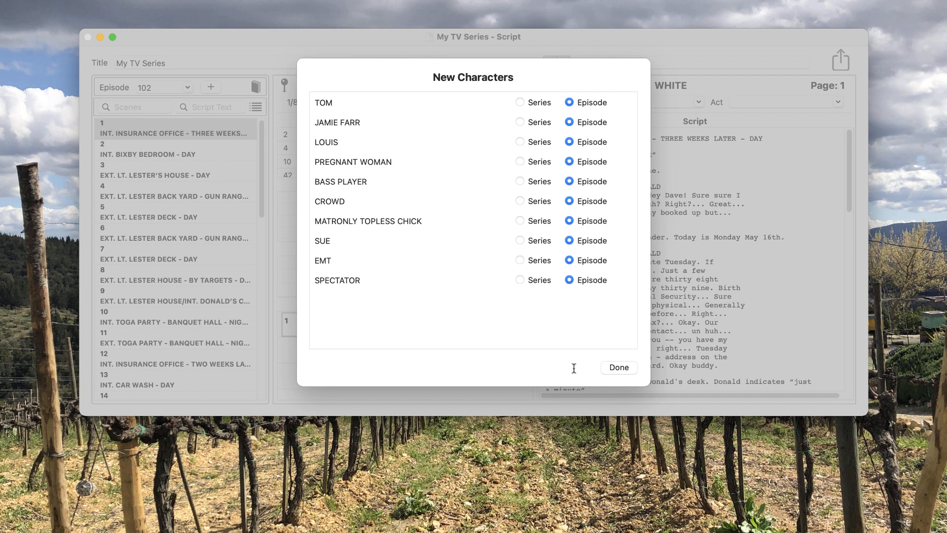
pyautogui.click(618, 367)
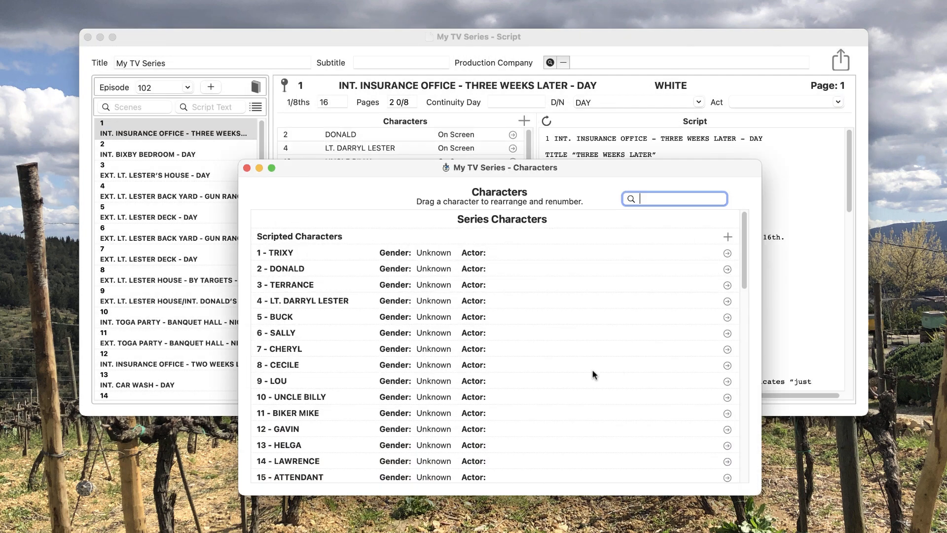
# - Scroll through the series and per-episode character lists, then close the Characters window
pyautogui.scroll(-1, 592, 370)
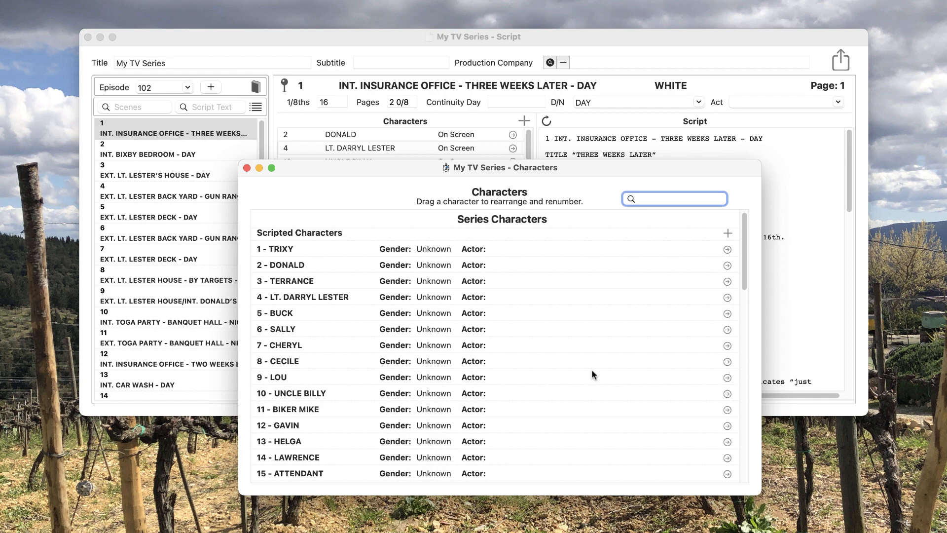
pyautogui.scroll(-15, 591, 371)
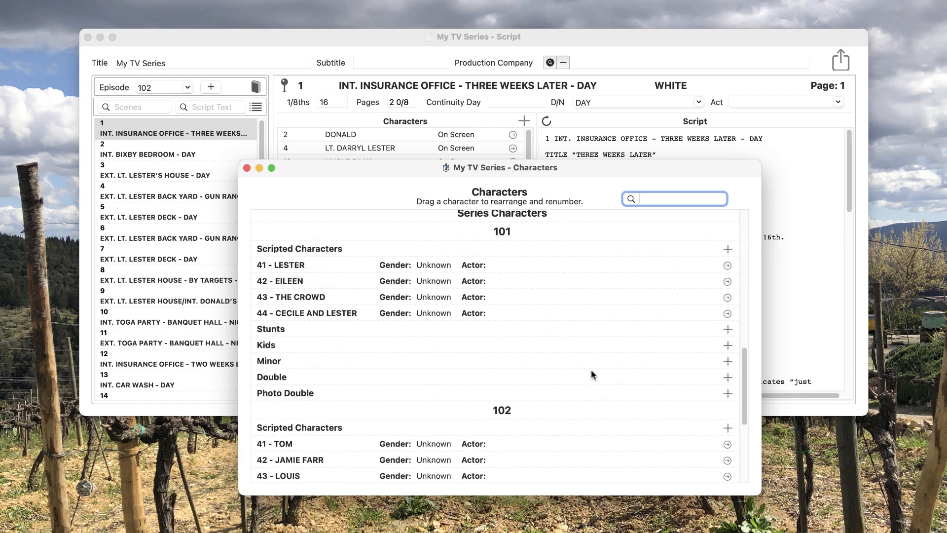
pyautogui.scroll(-4, 591, 369)
pyautogui.click(247, 168)
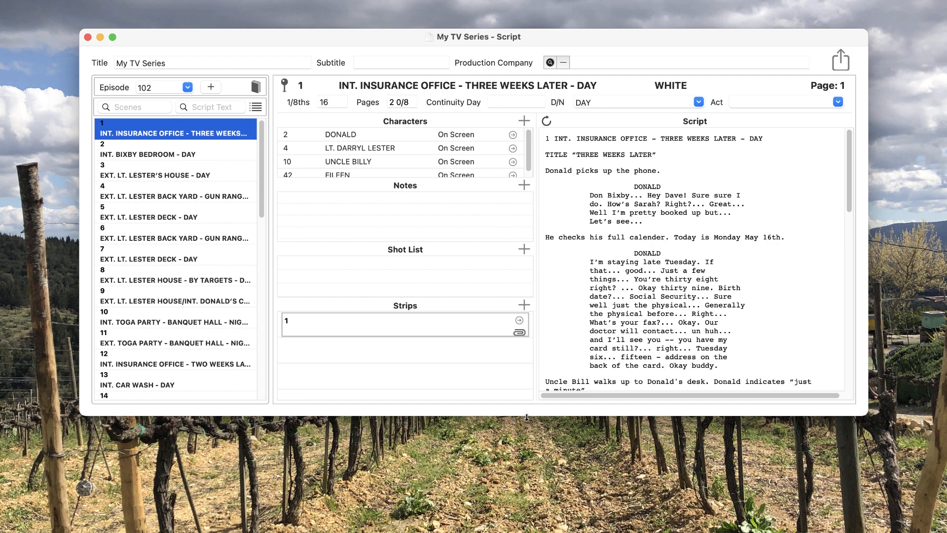
# - Switch the displayed episode to 101 and back to 102
pyautogui.click(187, 88)
pyautogui.click(172, 103)
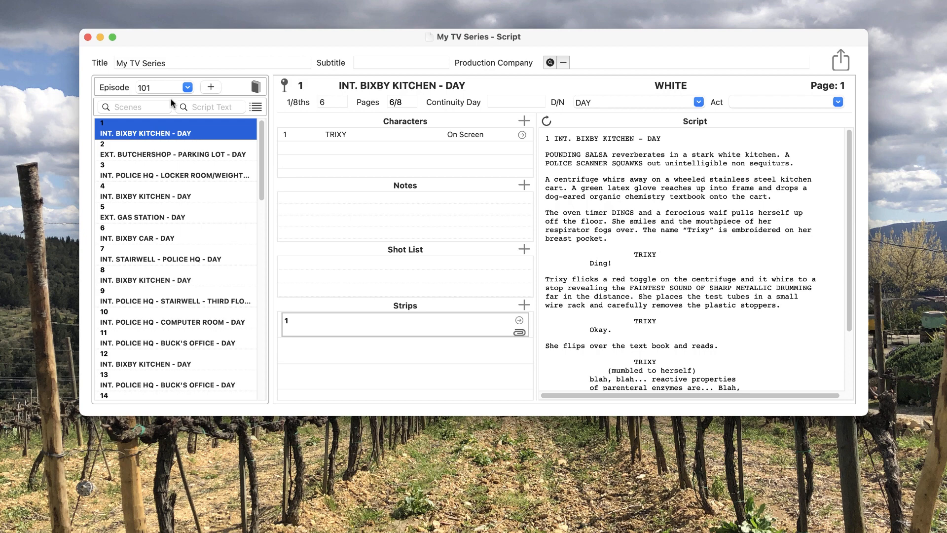
pyautogui.click(187, 87)
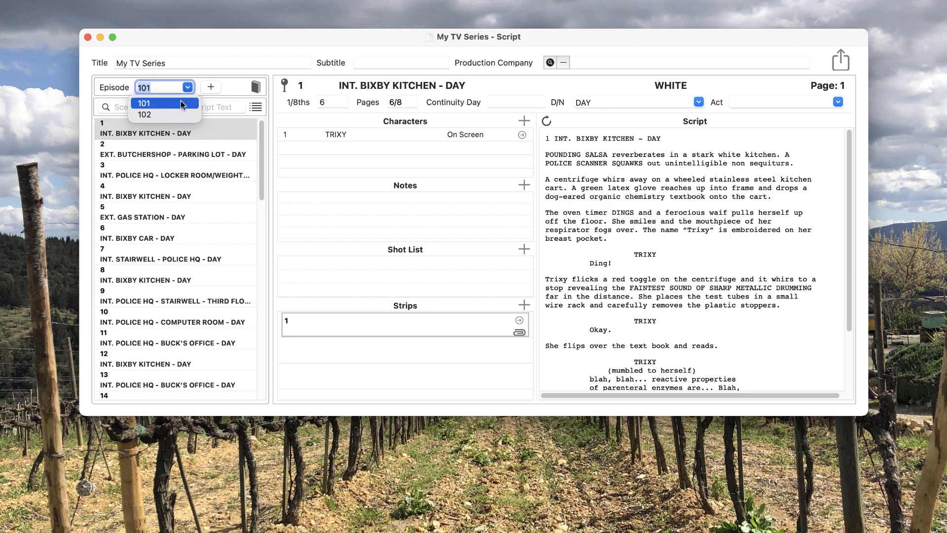
pyautogui.click(178, 115)
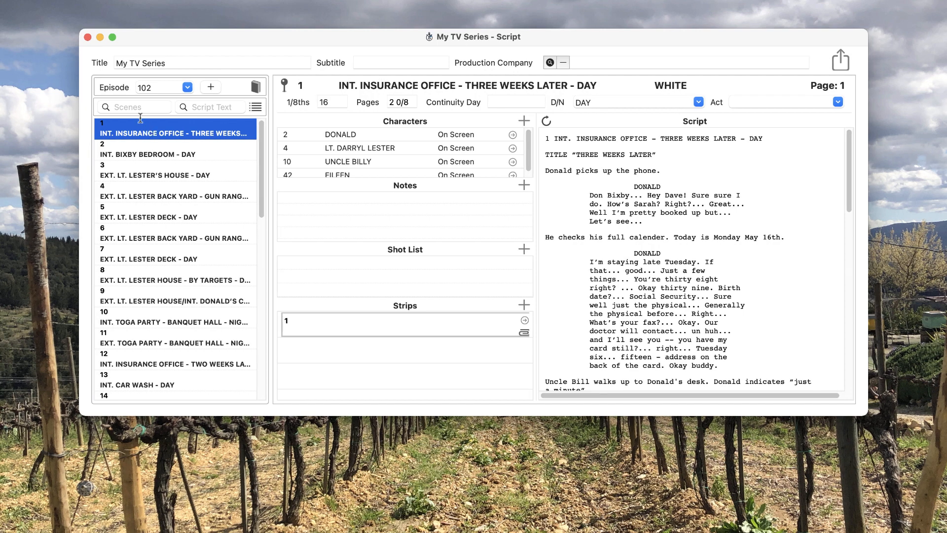
# - Search scenes across episodes for TRIXY and dismiss the results message
pyautogui.click(131, 107)
pyautogui.write('TRIXY')
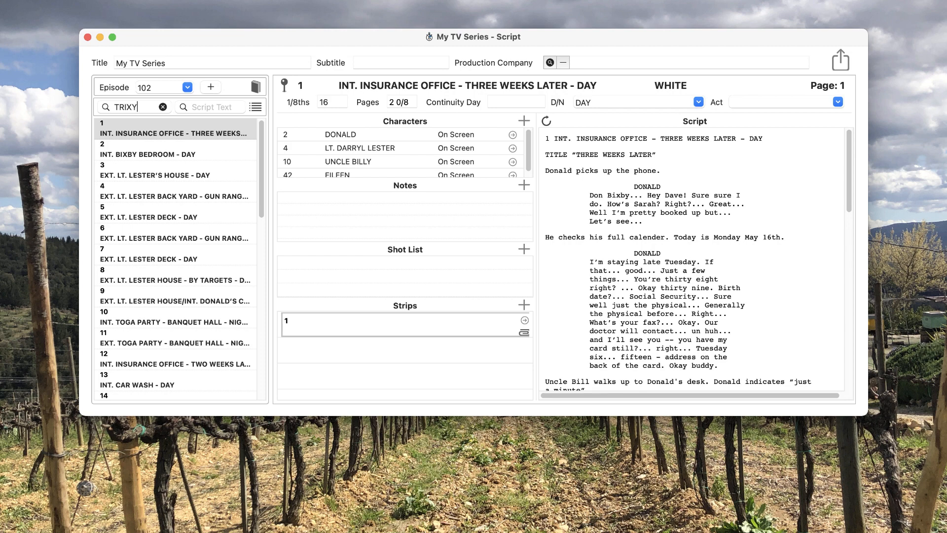
pyautogui.press('Return')
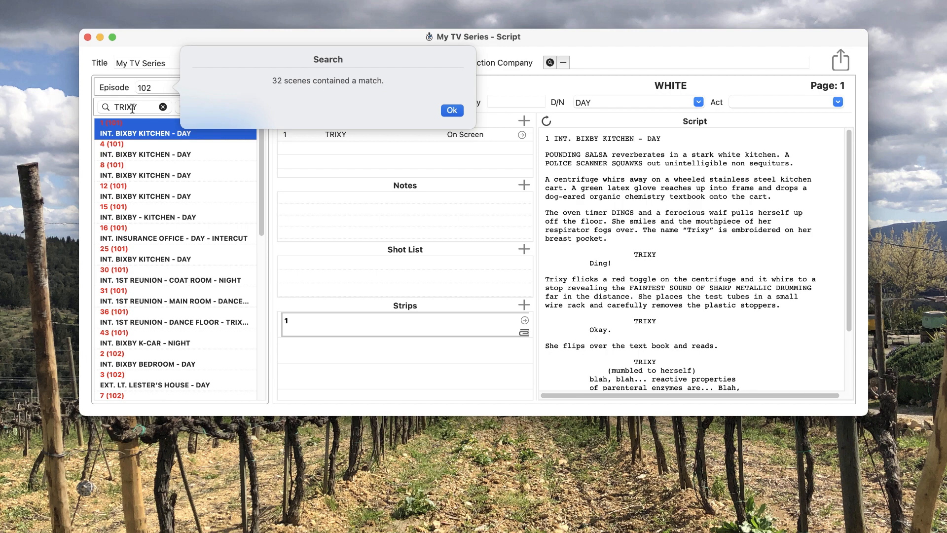
pyautogui.click(453, 111)
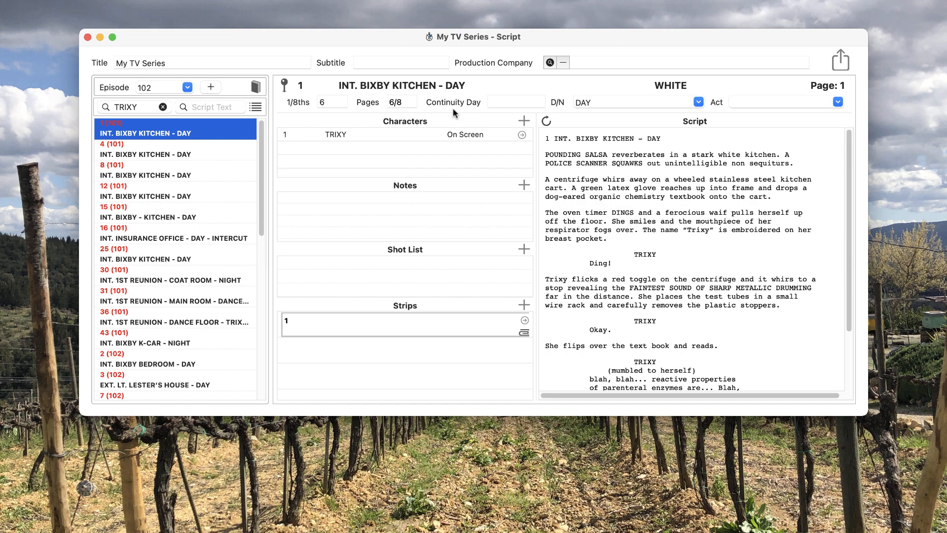
# - Clear the scene search, search the script text for card, and open the matching scenes in turn
pyautogui.click(163, 107)
pyautogui.click(203, 106)
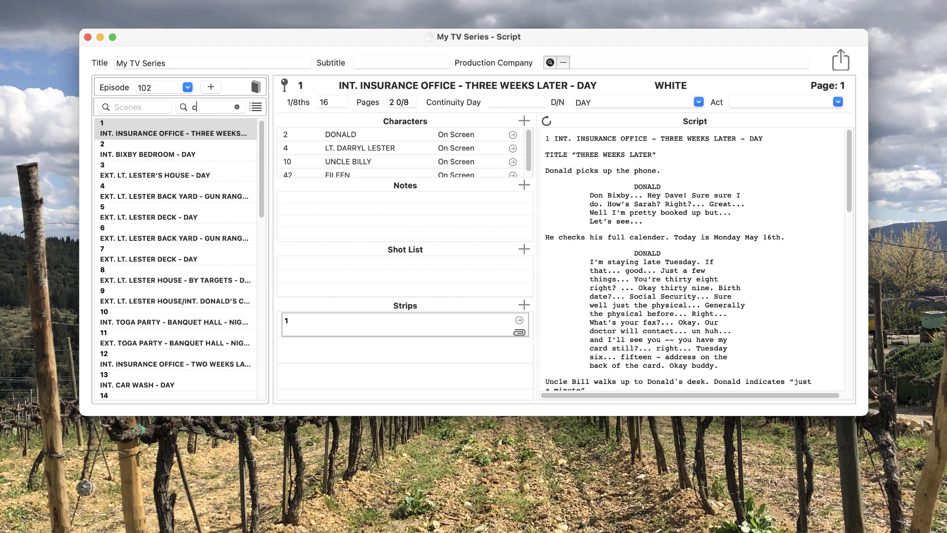
pyautogui.write('card')
pyautogui.press('Return')
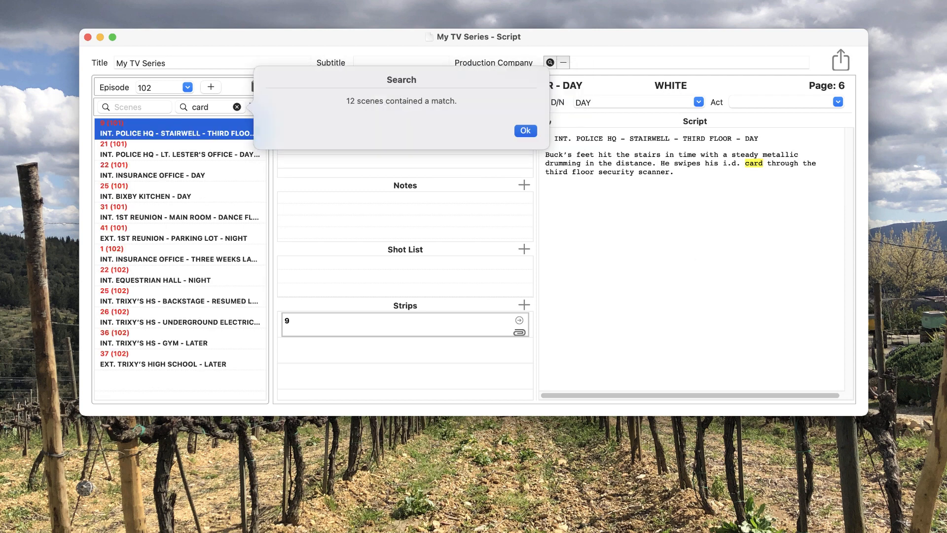
pyautogui.click(524, 132)
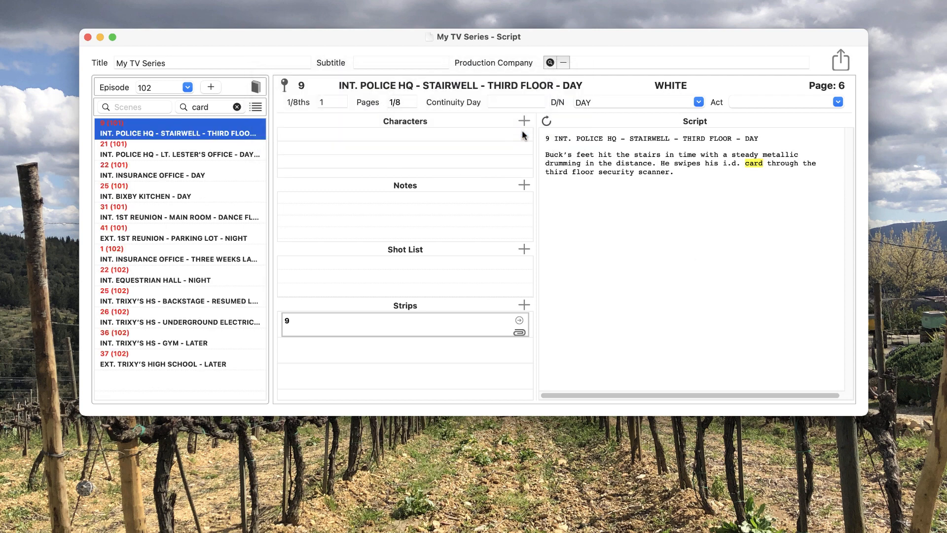
pyautogui.click(230, 143)
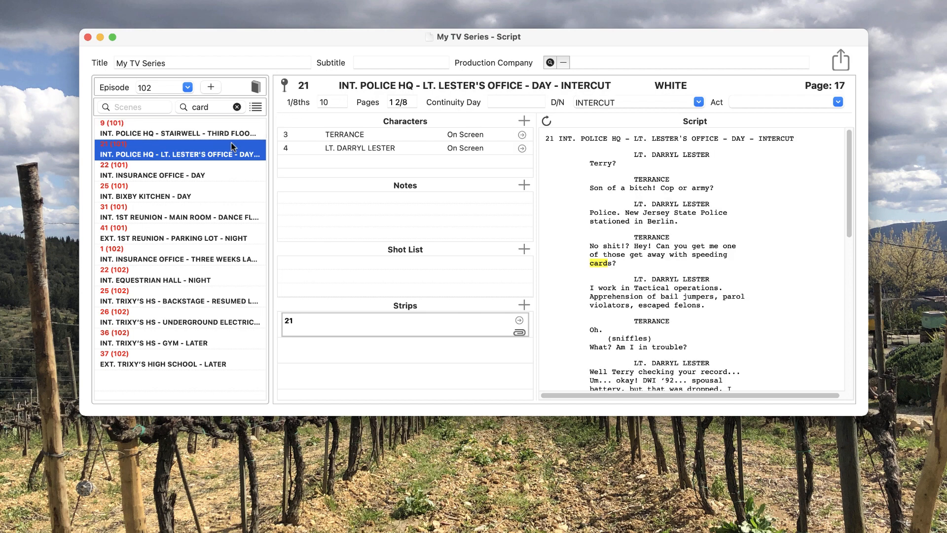
pyautogui.click(229, 170)
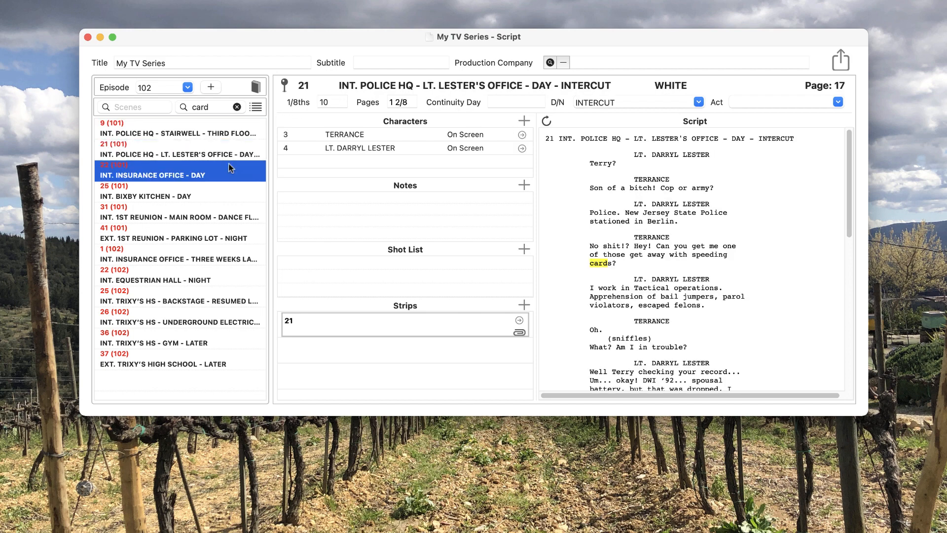
# - Open the INT. BIXBY KITCHEN match and clear the script text search
pyautogui.click(221, 194)
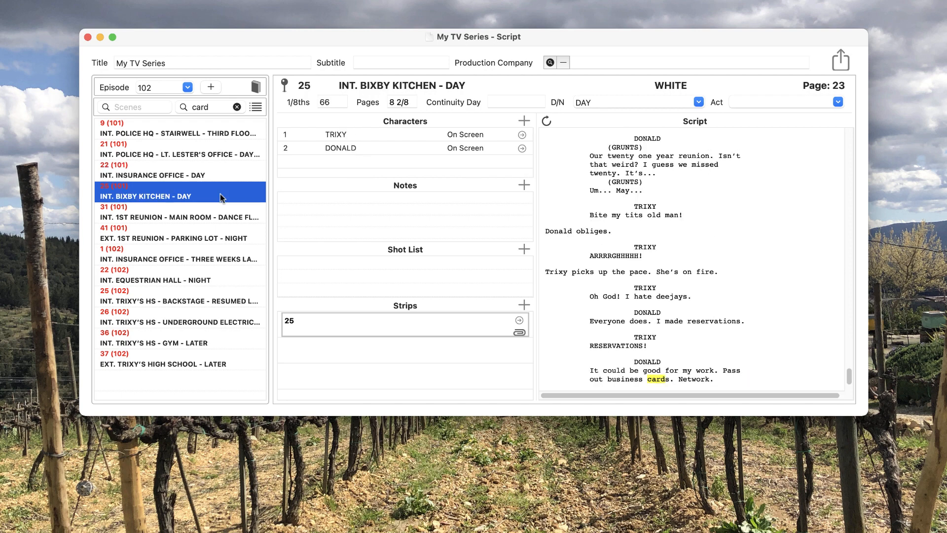
pyautogui.click(238, 107)
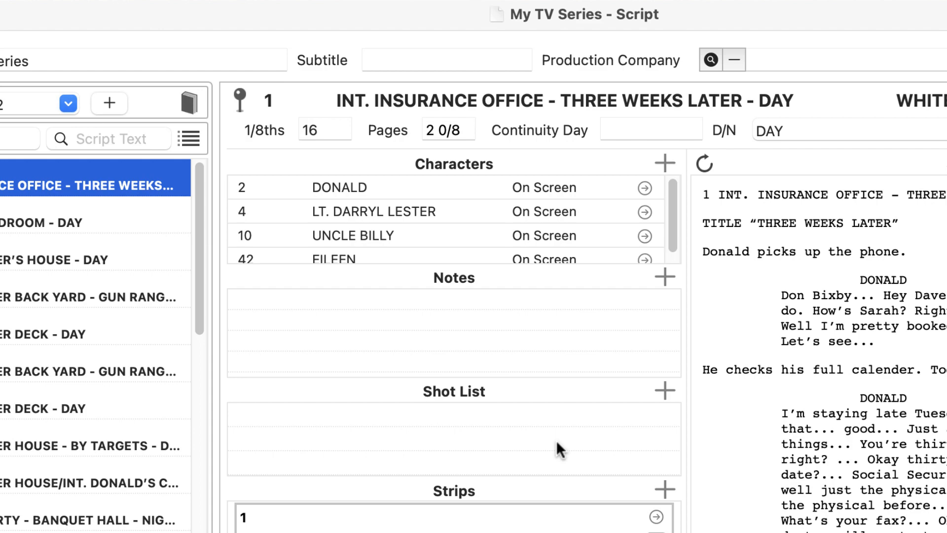
# - Add BUCK, CHERYL and LOU as non-speaking characters to scene 1 of episode 102
pyautogui.click(665, 163)
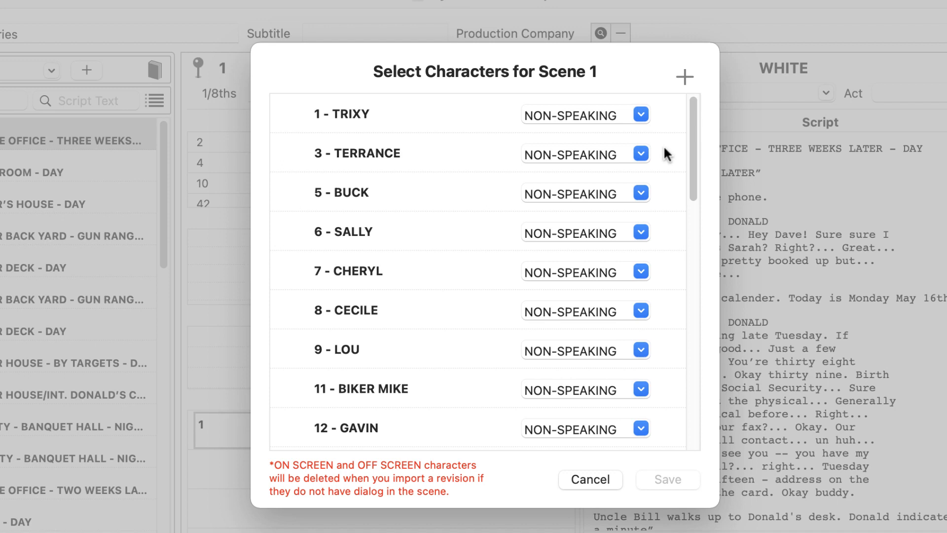
pyautogui.click(341, 155)
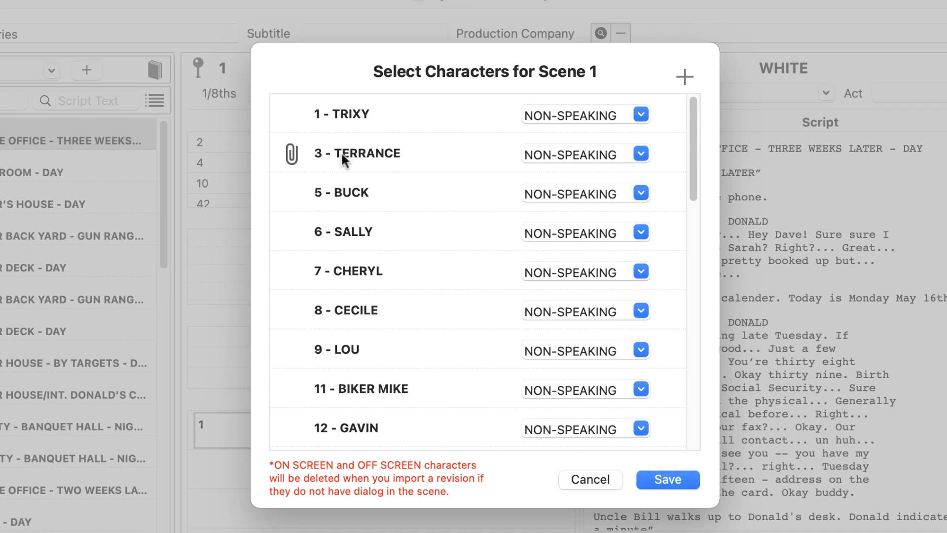
pyautogui.click(351, 197)
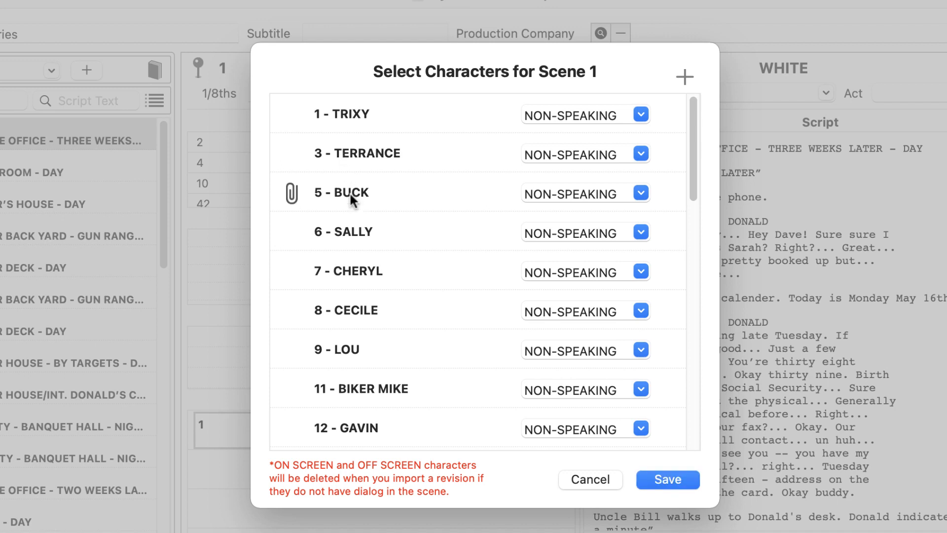
pyautogui.click(380, 272)
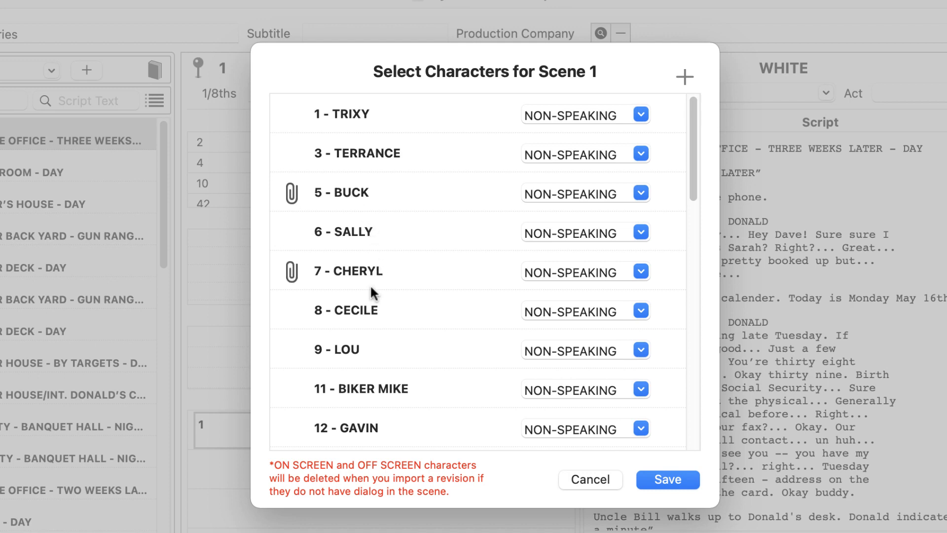
pyautogui.click(352, 351)
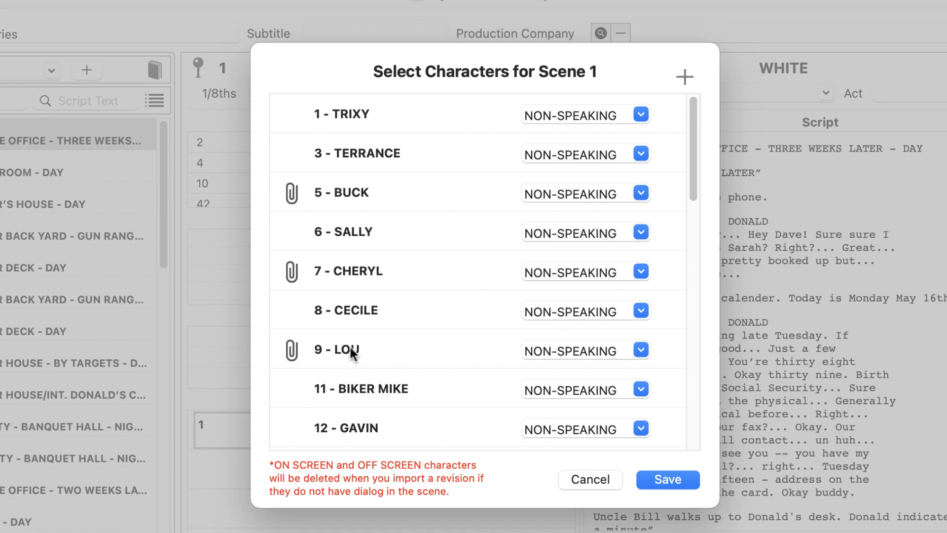
pyautogui.click(671, 481)
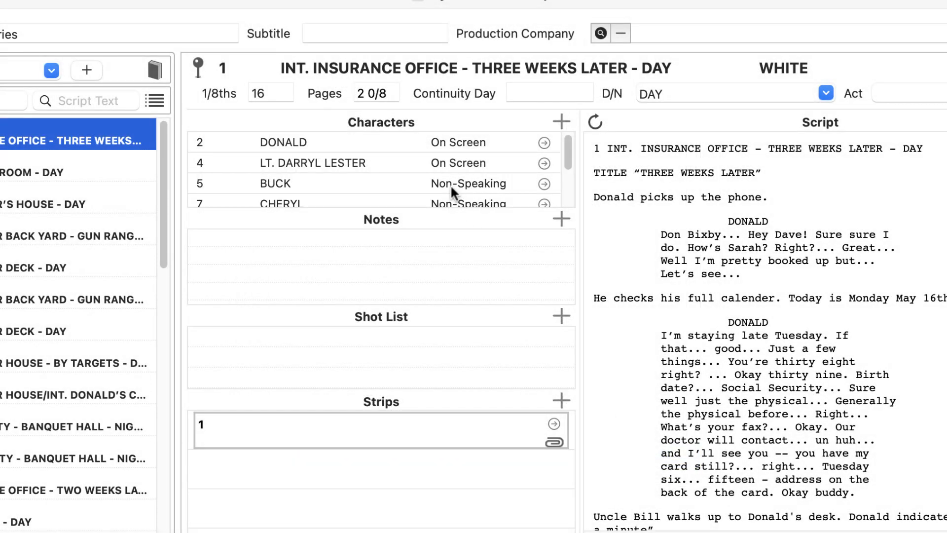
# - Remove LOU from scene 1's character list
pyautogui.scroll(-2, 451, 184)
pyautogui.scroll(-1, 450, 184)
pyautogui.scroll(3, 451, 184)
pyautogui.scroll(-1, 333, 185)
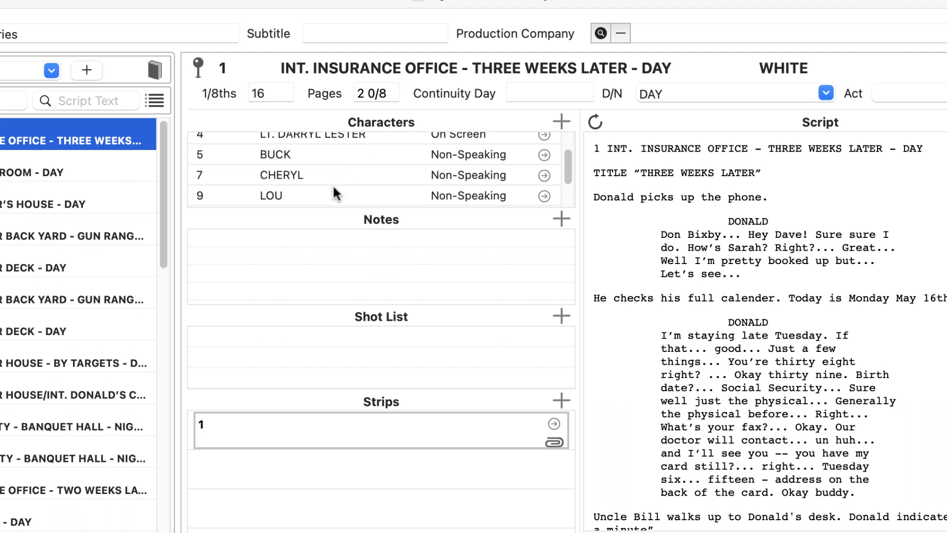
pyautogui.click(328, 192)
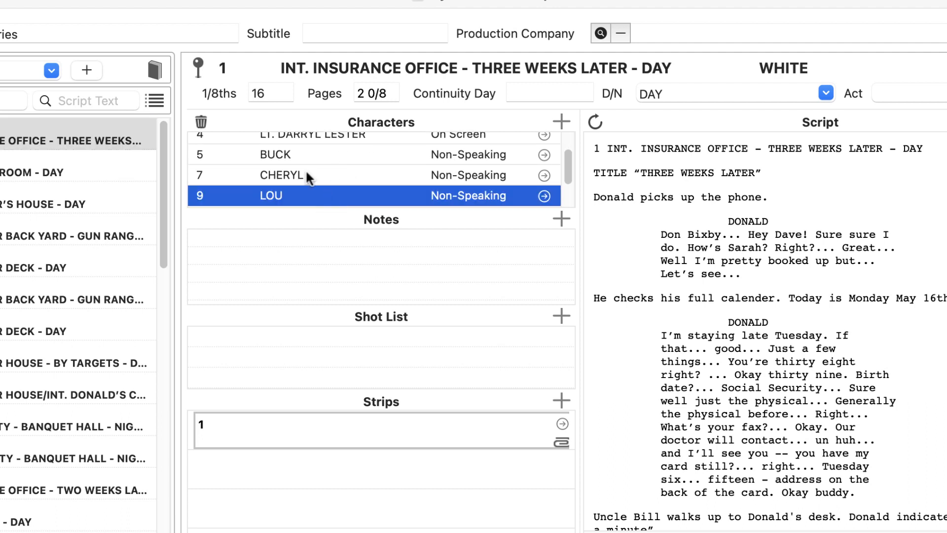
pyautogui.click(201, 121)
pyautogui.click(696, 239)
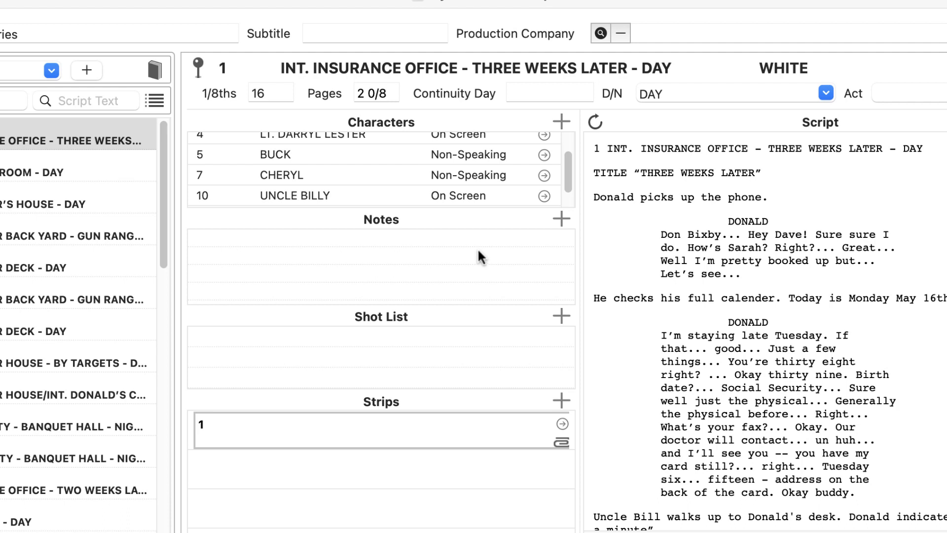
# - Open BUCK's character details from the scene and close the window
pyautogui.doubleClick(343, 154)
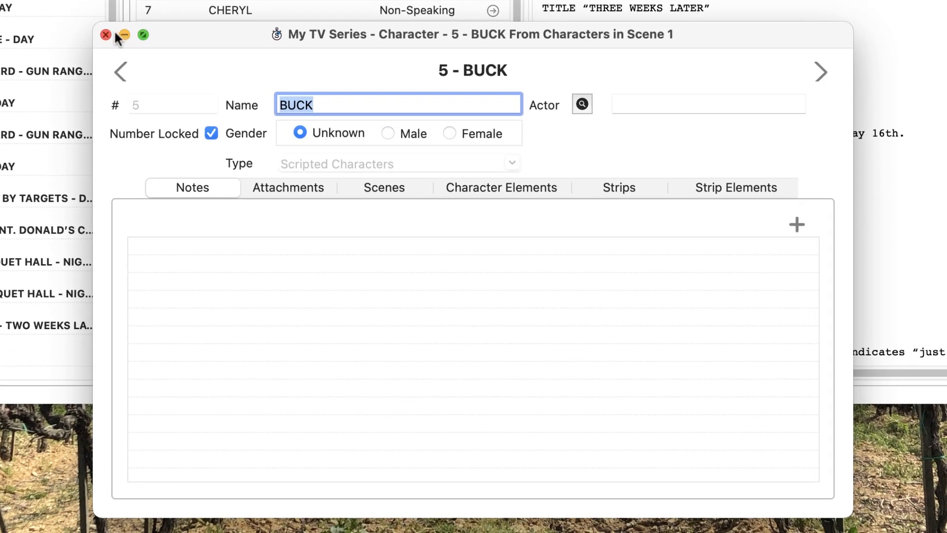
pyautogui.click(108, 43)
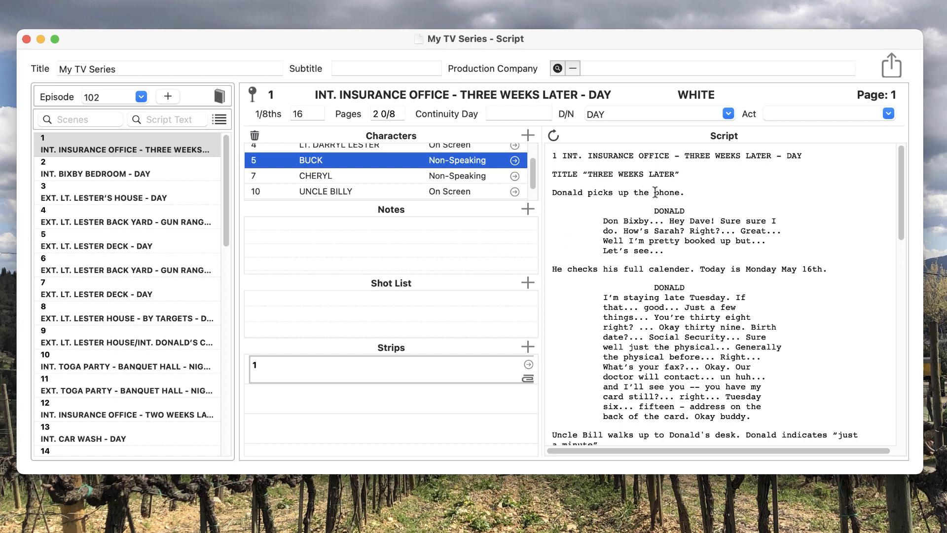
# - Highlight the word phone in the script and add a new scene strip 1 pt2 described as phone
pyautogui.moveTo(655, 192); pyautogui.dragTo(679, 193)
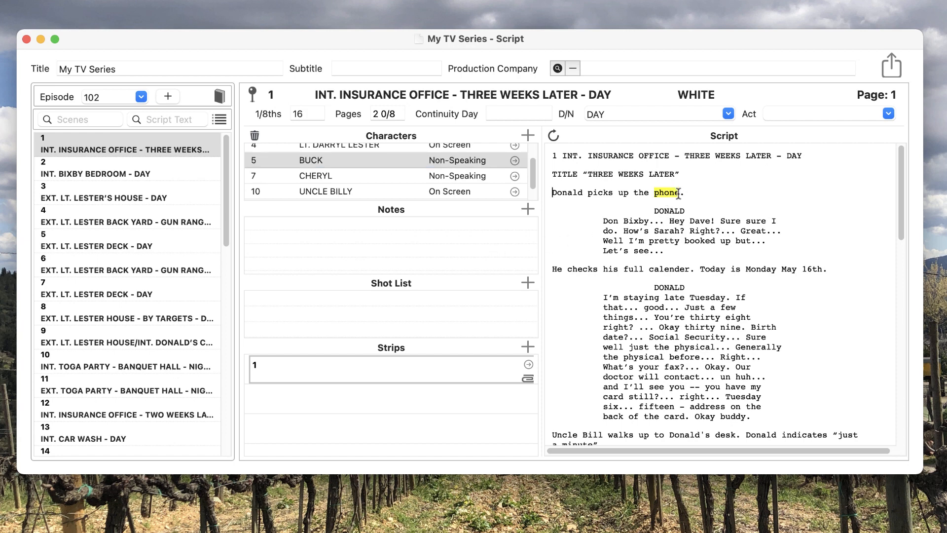
pyautogui.click(527, 346)
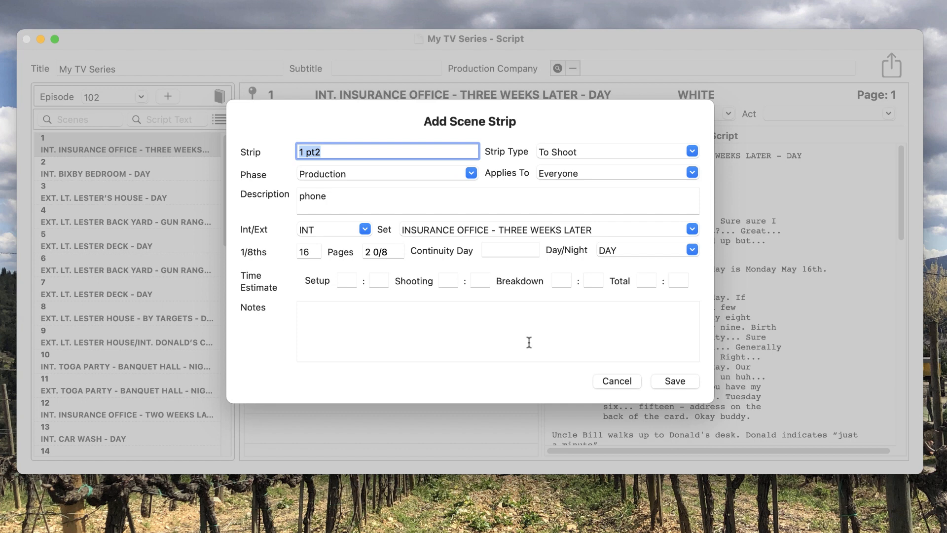
pyautogui.click(686, 382)
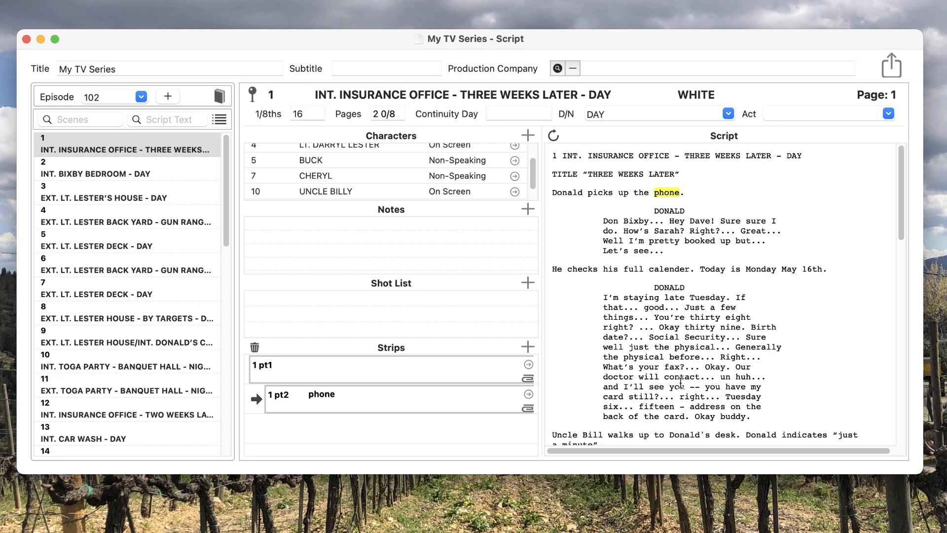
# - Select strip 1 pt2 and highlight the words phone, calender and desk in the scene's script for it
pyautogui.click(446, 377)
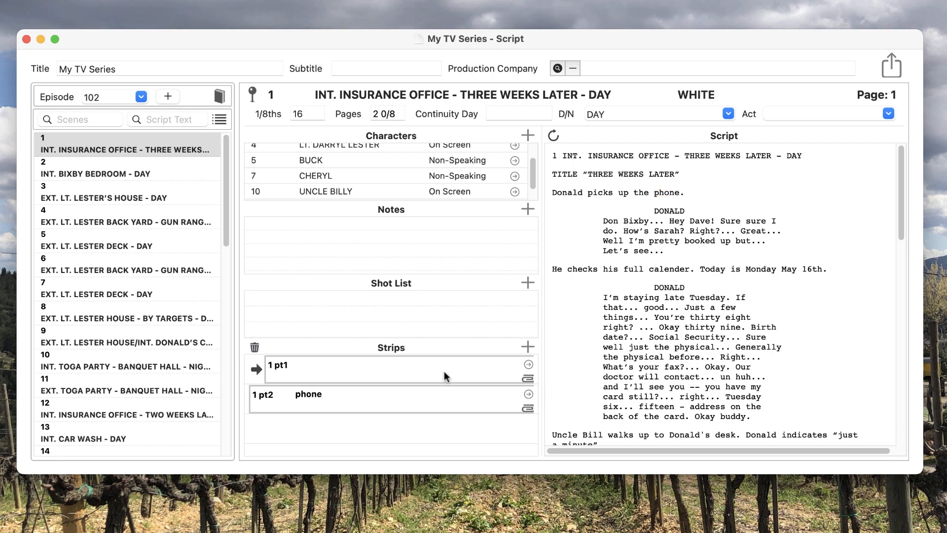
pyautogui.click(442, 403)
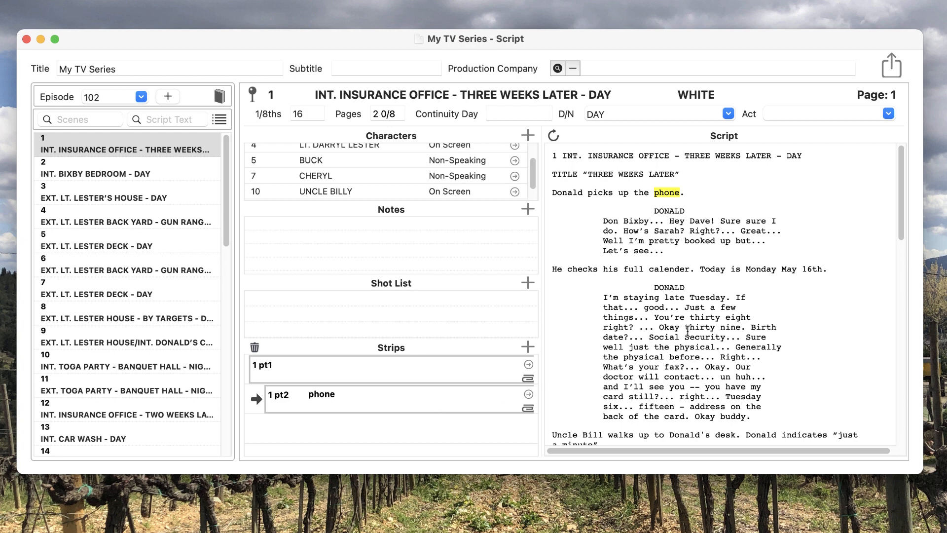
pyautogui.click(553, 135)
pyautogui.doubleClick(664, 192)
pyautogui.doubleClick(664, 266)
pyautogui.doubleClick(725, 435)
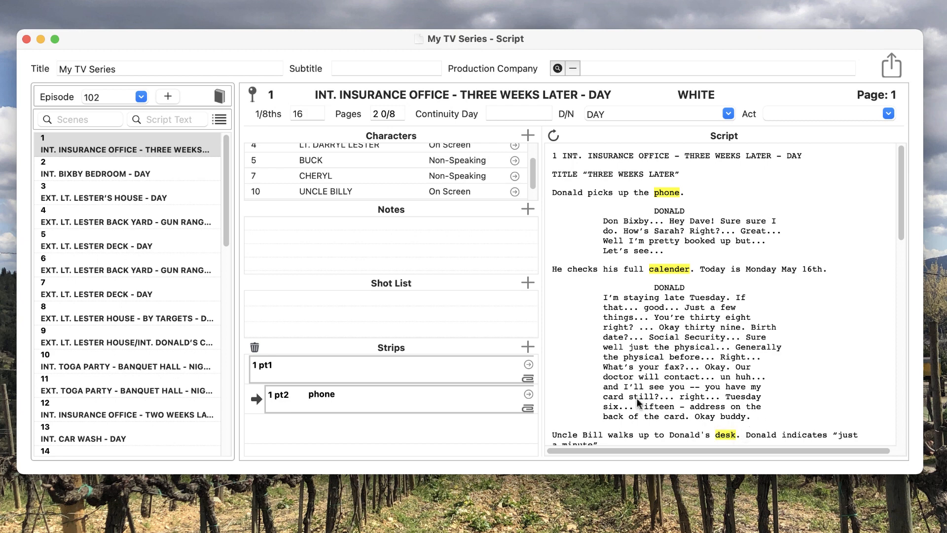
# - Add another scene strip, 1 pt3, to scene 1
pyautogui.click(528, 347)
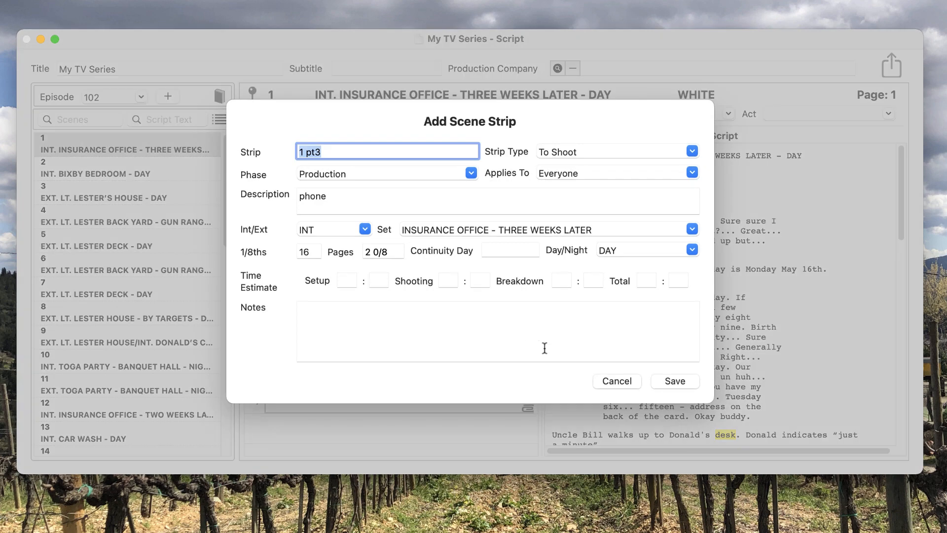
pyautogui.click(675, 382)
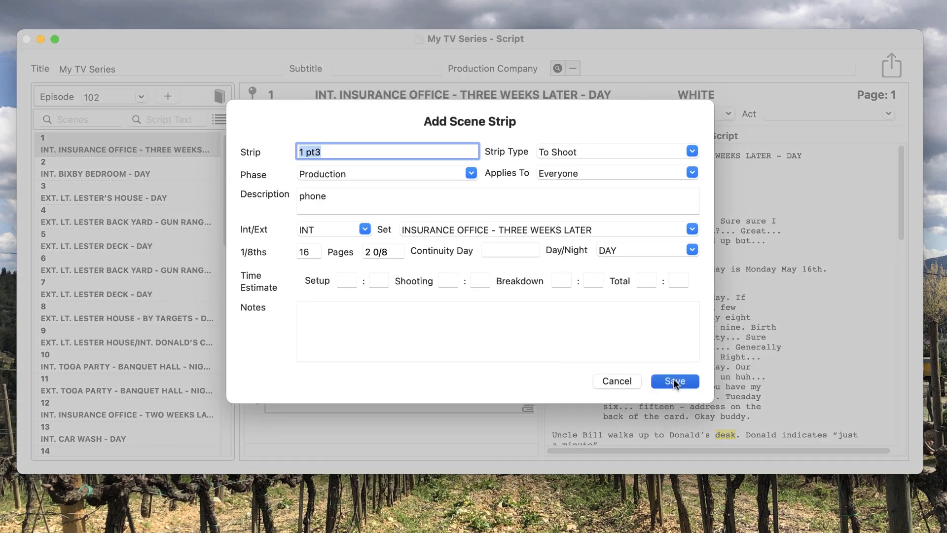